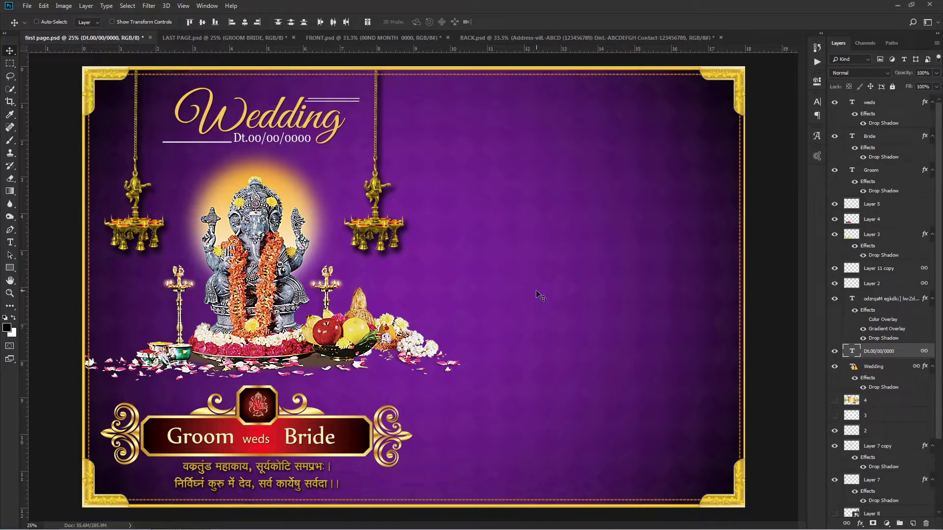
- Bring back the Explorer cut folder and preview DSC_0061 full size in Picasa Photo Viewer
key("ctrl")
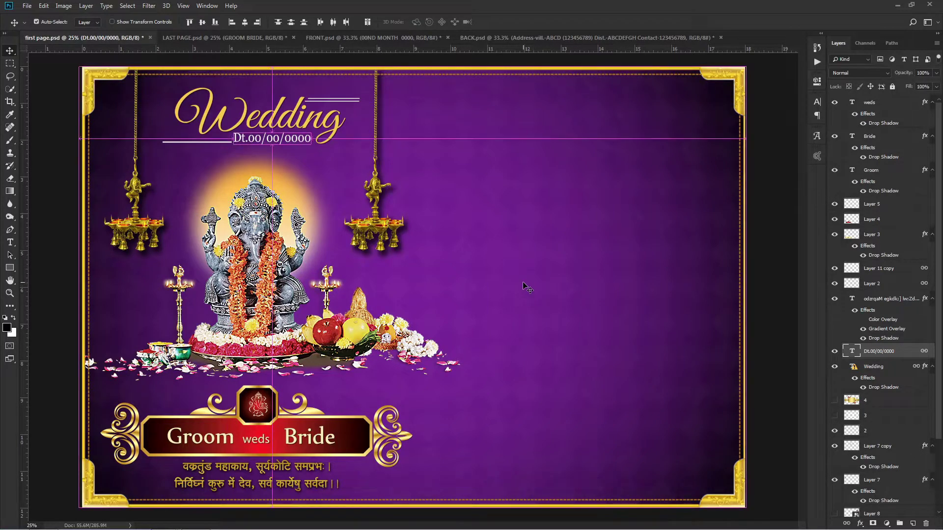
key("ctrl+minus")
key("ctrl+plus")
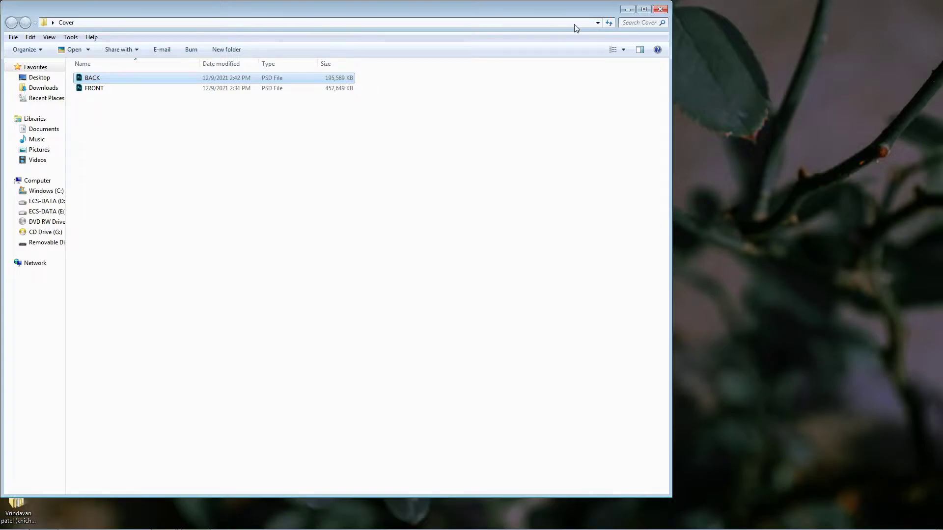
left_click(628, 9)
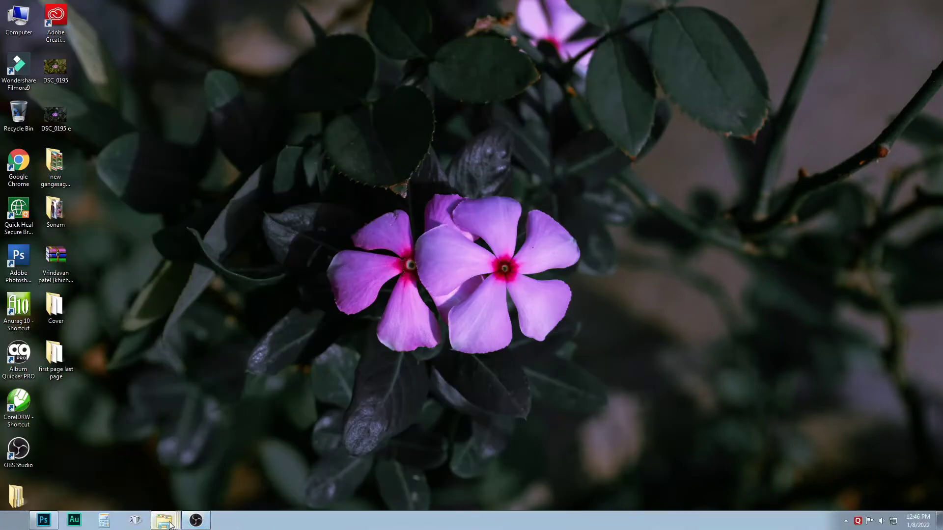
left_click(170, 523)
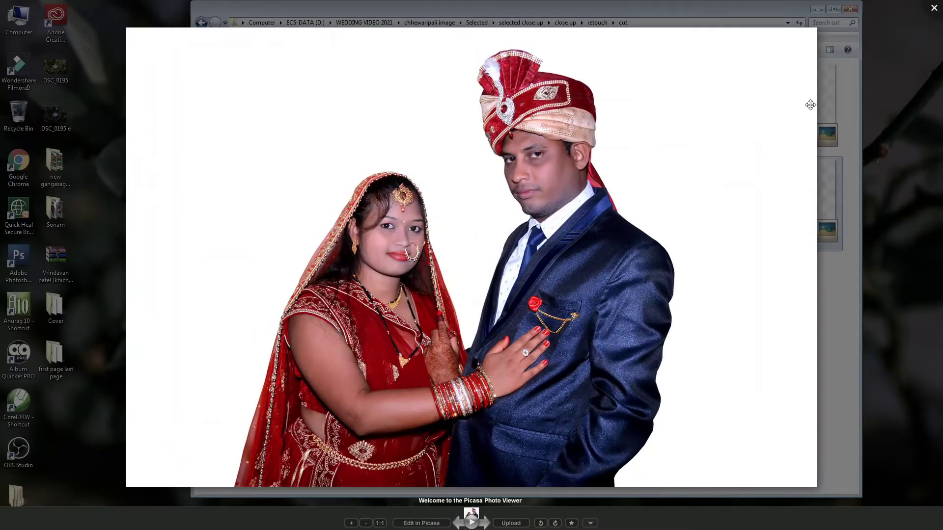
key("Escape")
- Scale the placed DSC_0061 couple photo to about 83%, tilt it about -4.94°, and reposition it
left_click(190, 524)
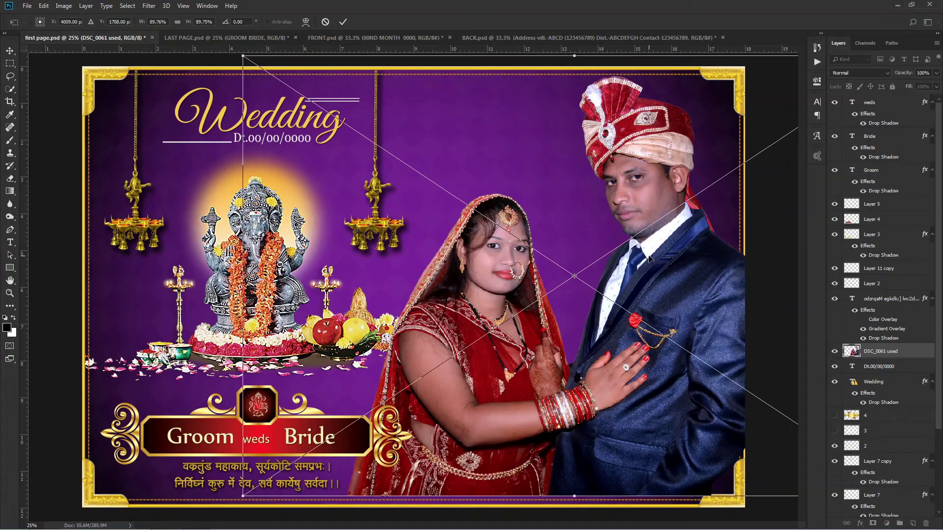
key("ctrl+minus")
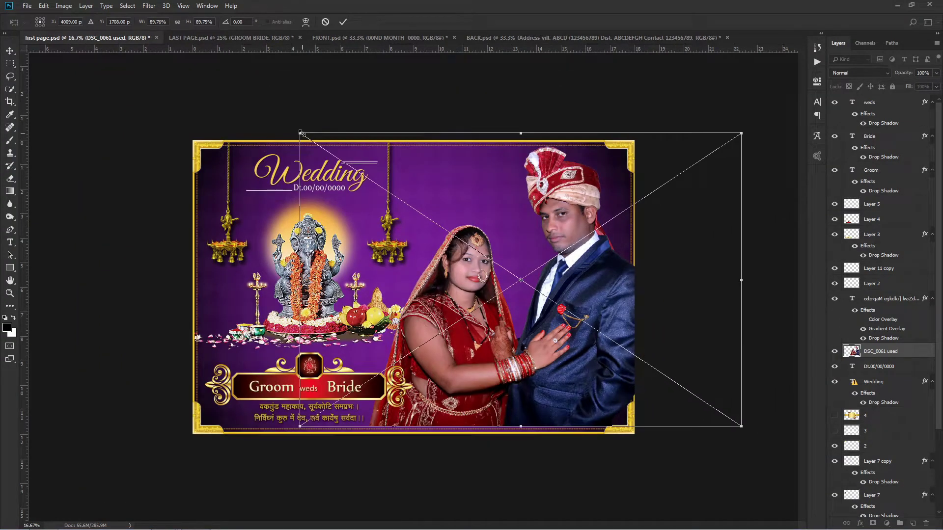
left_click_drag(300, 132, 317, 144)
left_click_drag(527, 208, 526, 223)
left_click_drag(751, 156, 738, 138)
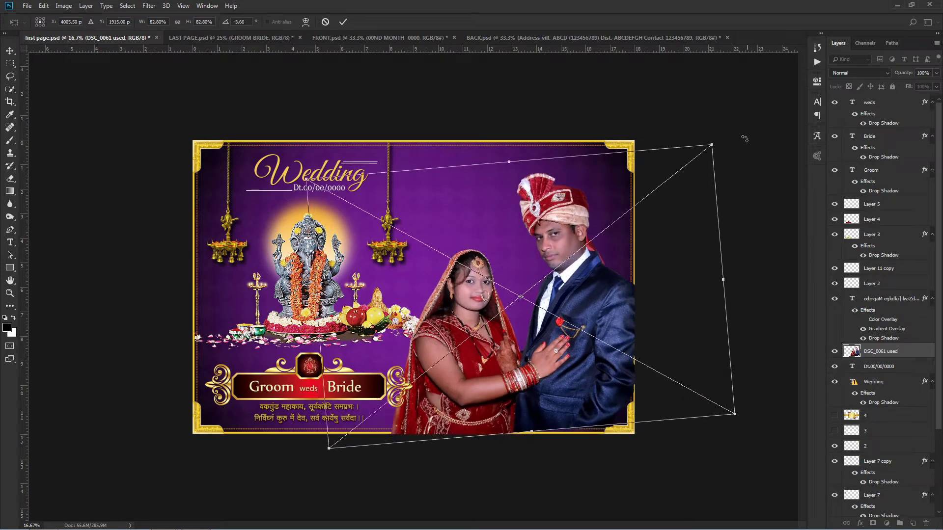
left_click_drag(579, 274, 590, 282)
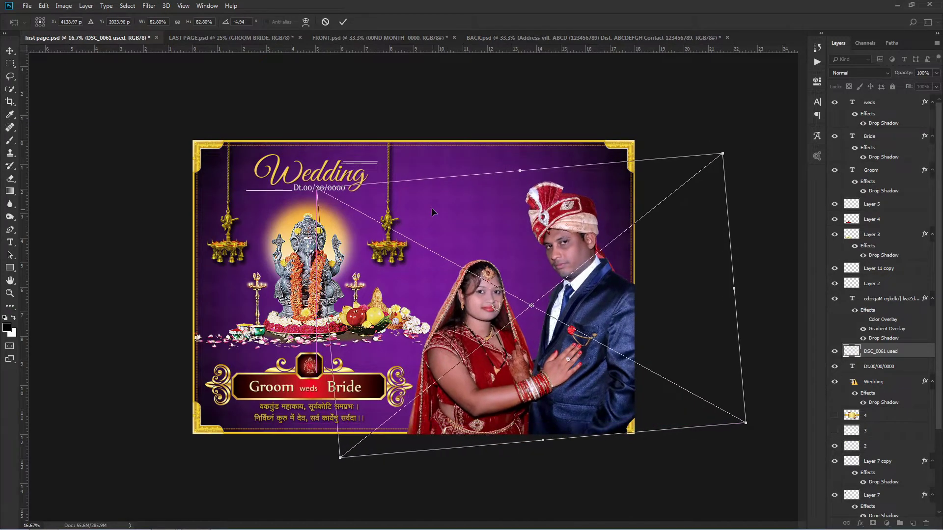
key("Return")
key("ctrl+plus")
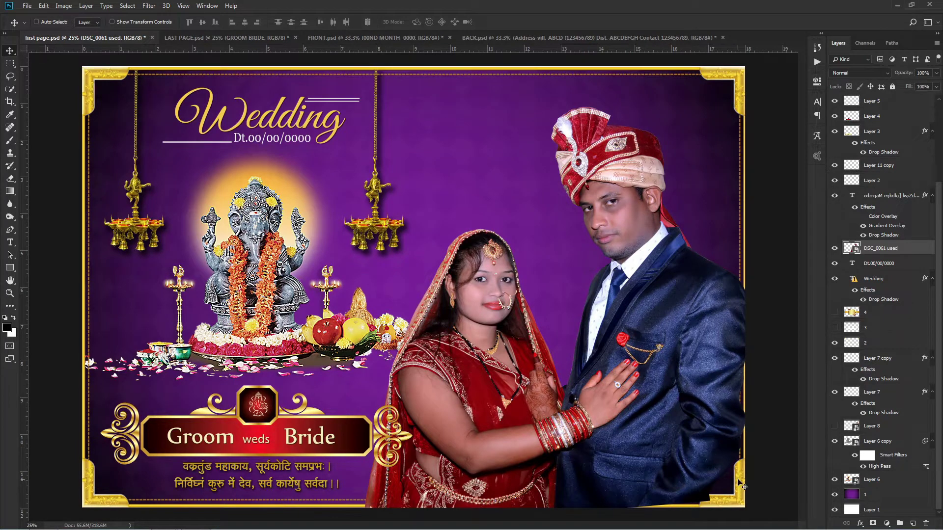
- Restack the couple photo layer above Layer 6, just under the gold border
right_click(633, 320)
left_click_drag(879, 467, 879, 487)
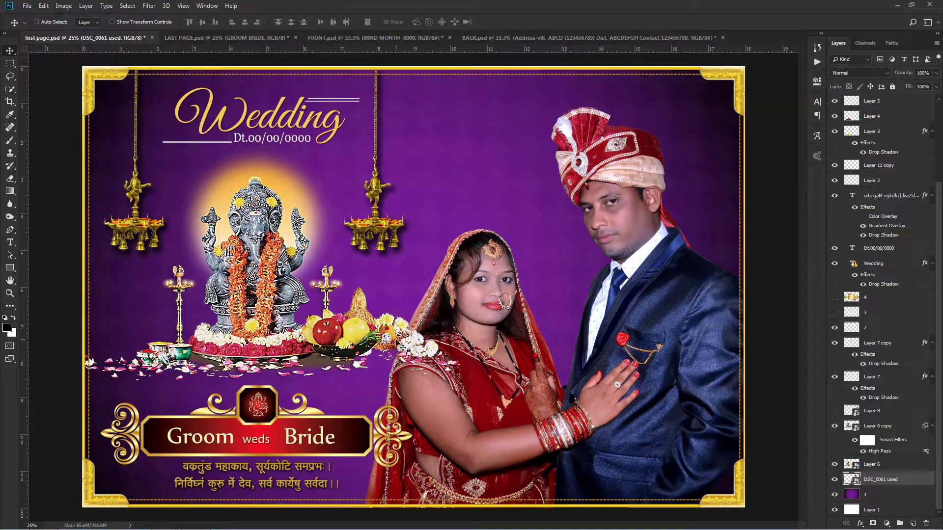
left_click_drag(890, 481, 890, 464)
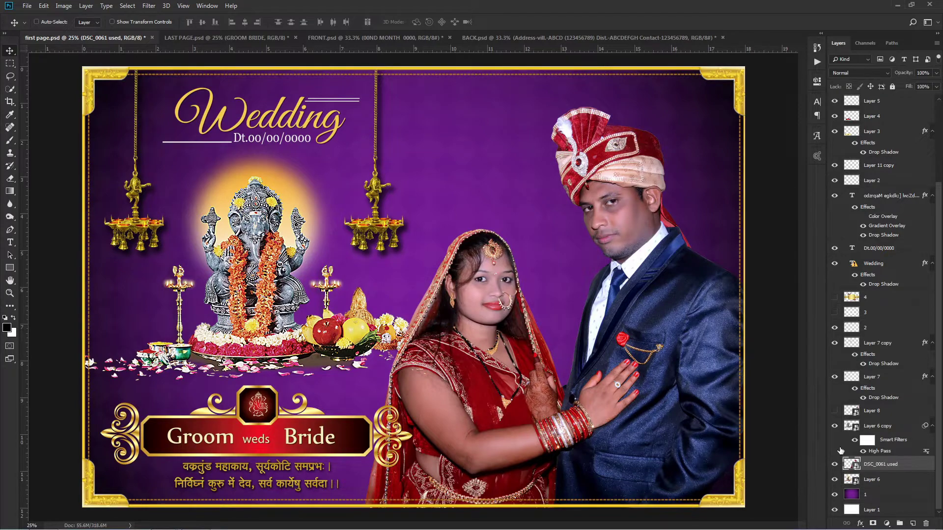
key("ctrl+bracketright")
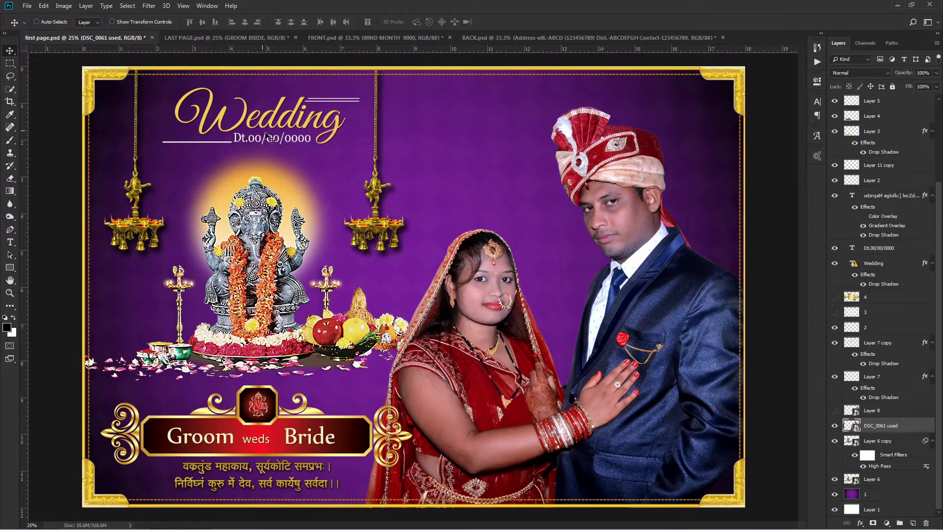
- Switch to LAST PAGE.psd and go up to the close up folder for the DSC_0108 mirror photo
left_click(219, 38)
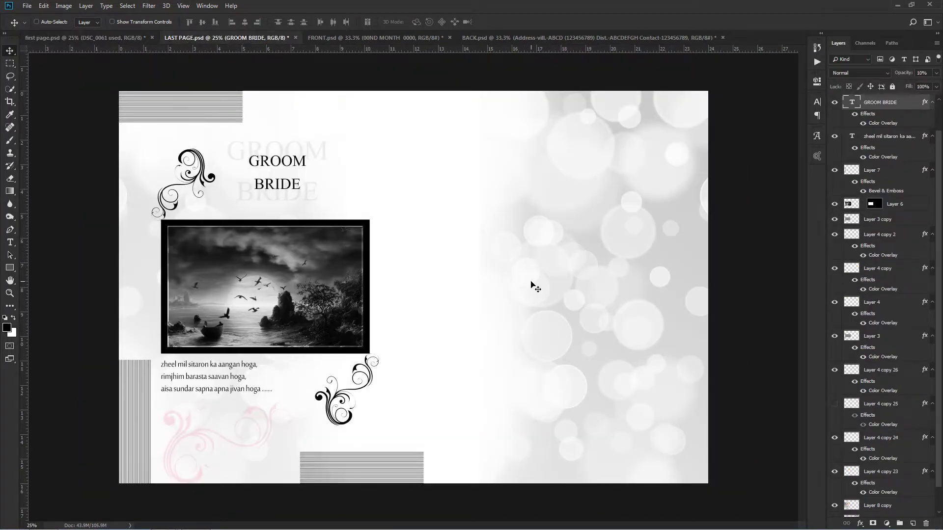
left_click(897, 7)
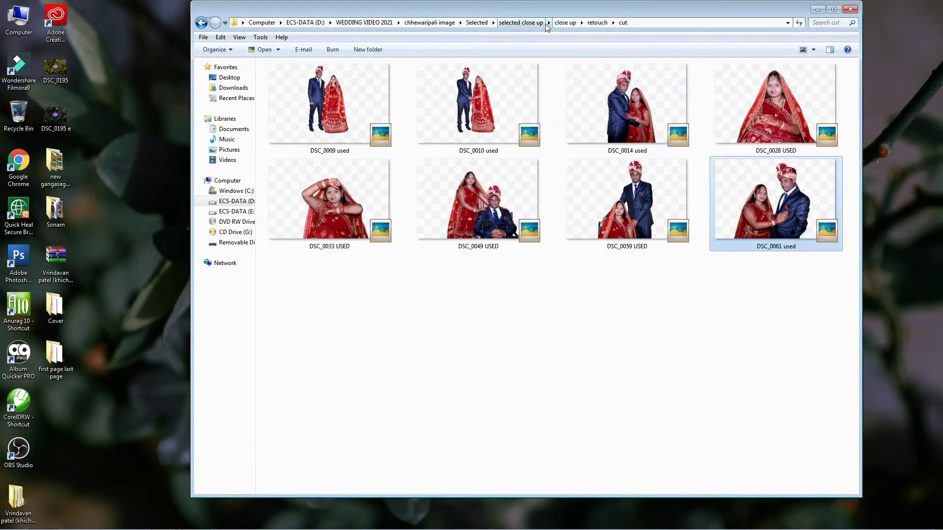
left_click(563, 24)
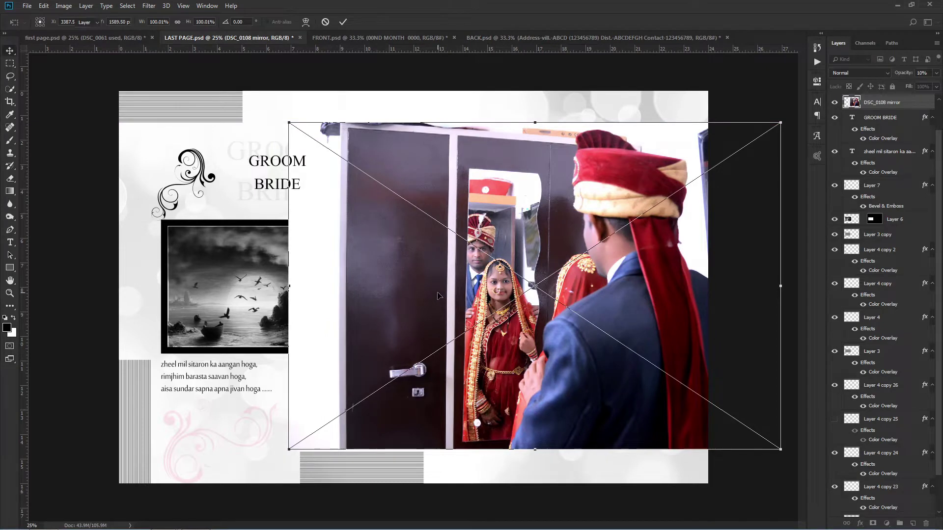
- Commit the placed DSC_0108 mirror photo and select its layer from the canvas layer lists
key("Return")
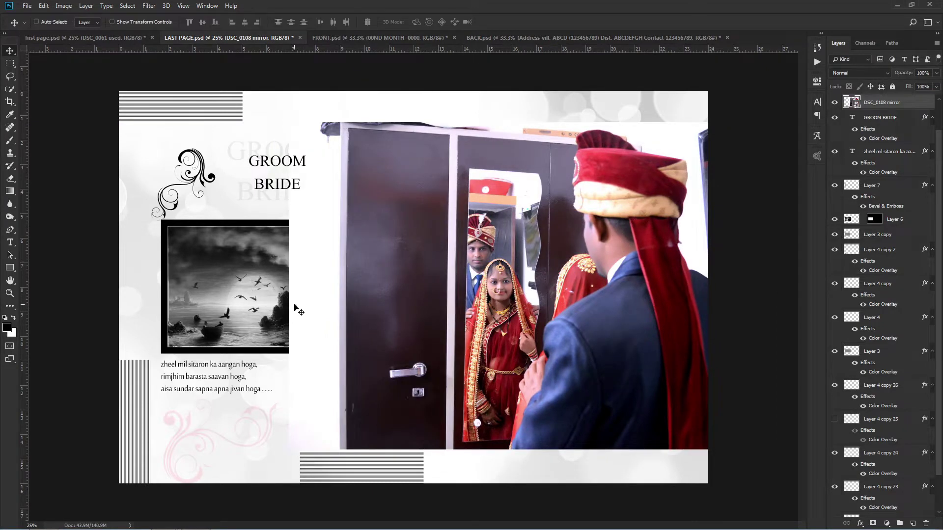
right_click(209, 280)
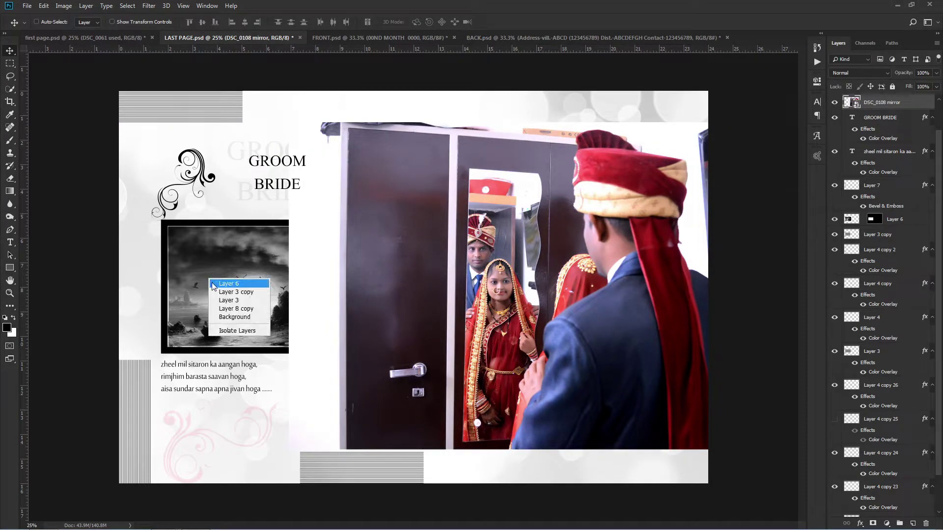
left_click(216, 284)
right_click(214, 275)
left_click(218, 278)
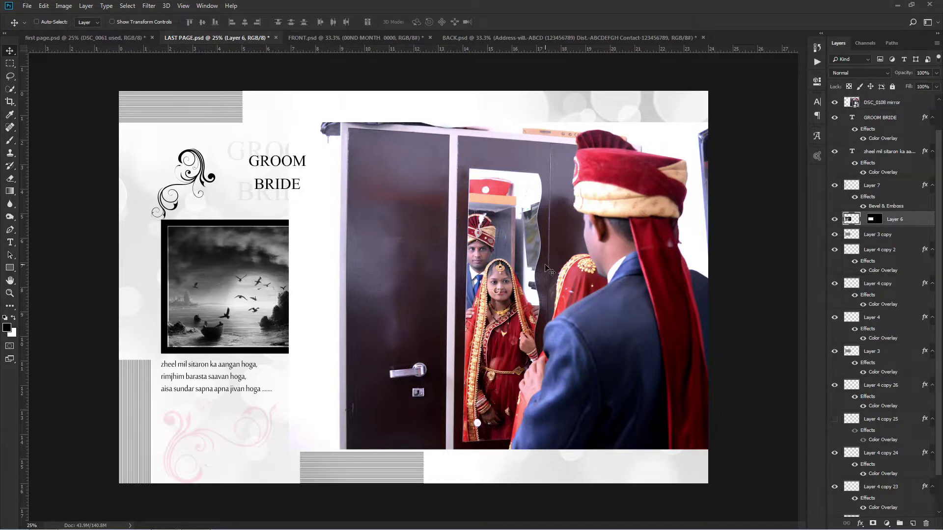
right_click(549, 269)
left_click(569, 270)
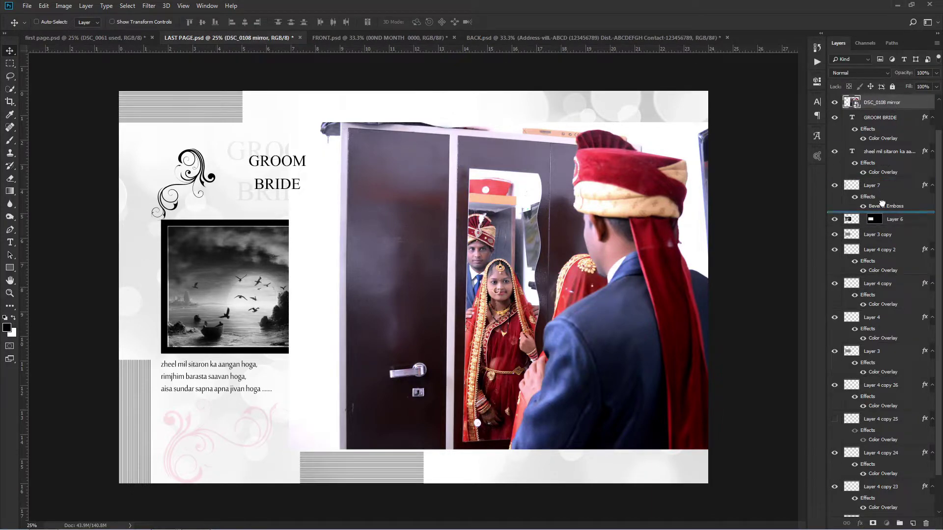
- Stack the mirror photo above Layer 6, clip it into the frame, and scale it up slightly
left_click_drag(893, 102, 884, 212)
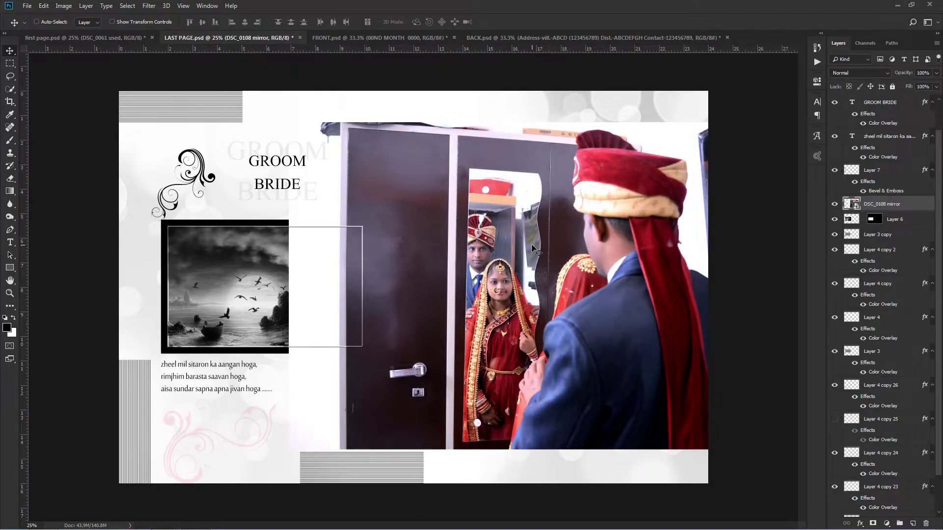
left_click_drag(532, 245, 246, 269)
key("ctrl+alt+g")
key("ctrl+t")
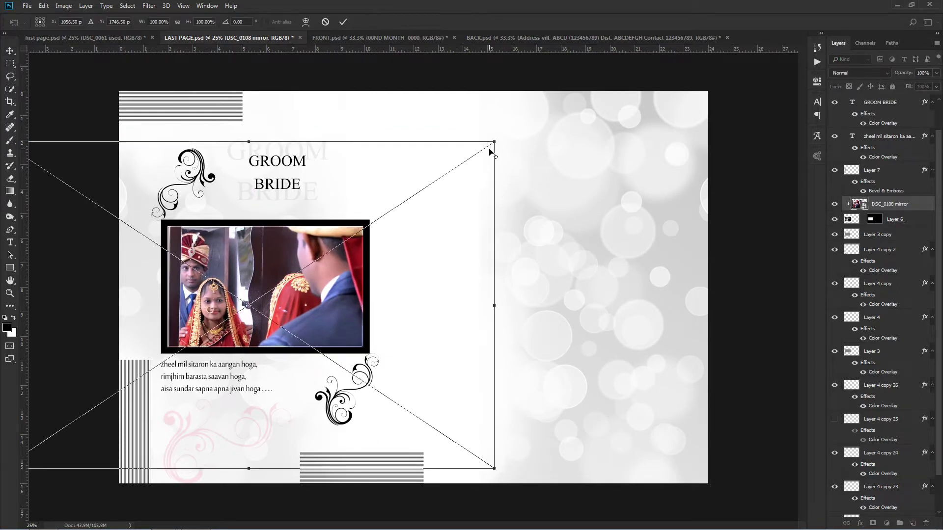
left_click_drag(494, 142, 506, 132)
key("Return")
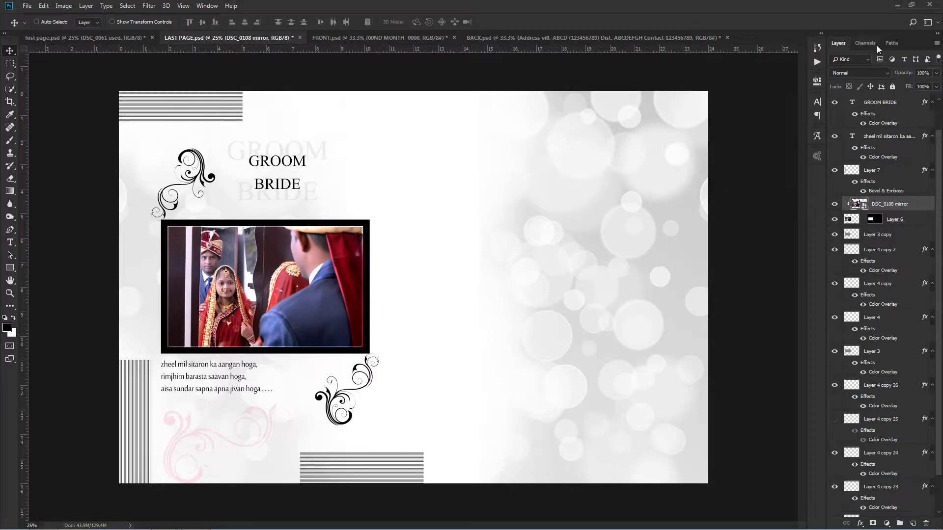
- Preview bride photo DSC_0960 in the retouched cut folder, then return to the last page
scroll(432, 115, "up", 5)
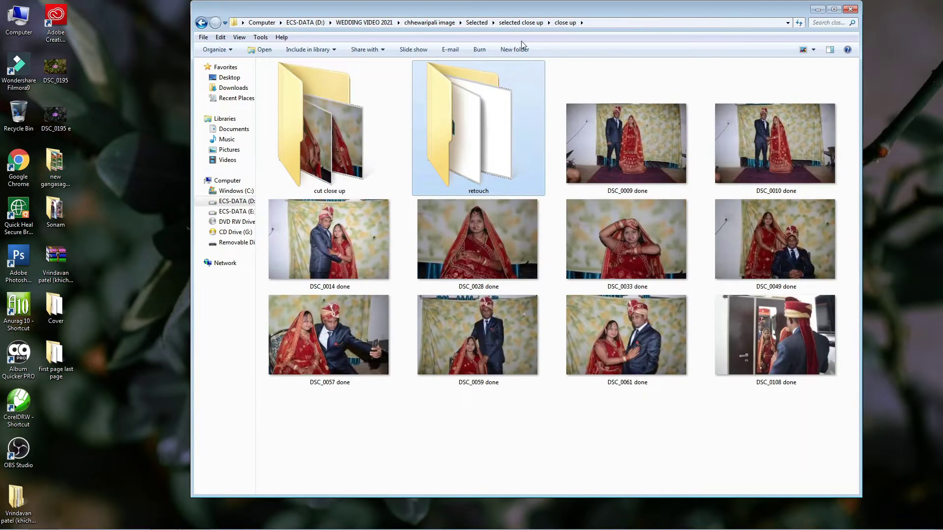
left_click(521, 23)
double_click(370, 90)
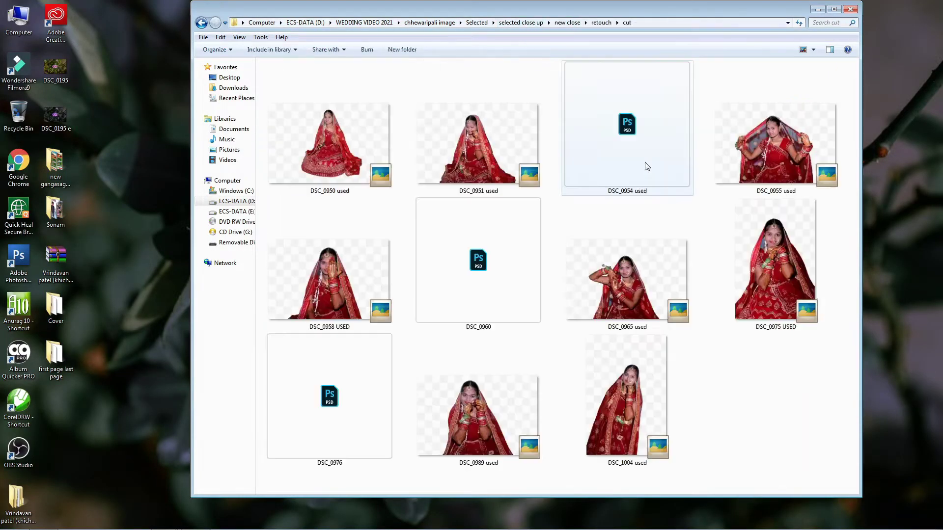
double_click(435, 303)
left_click(934, 8)
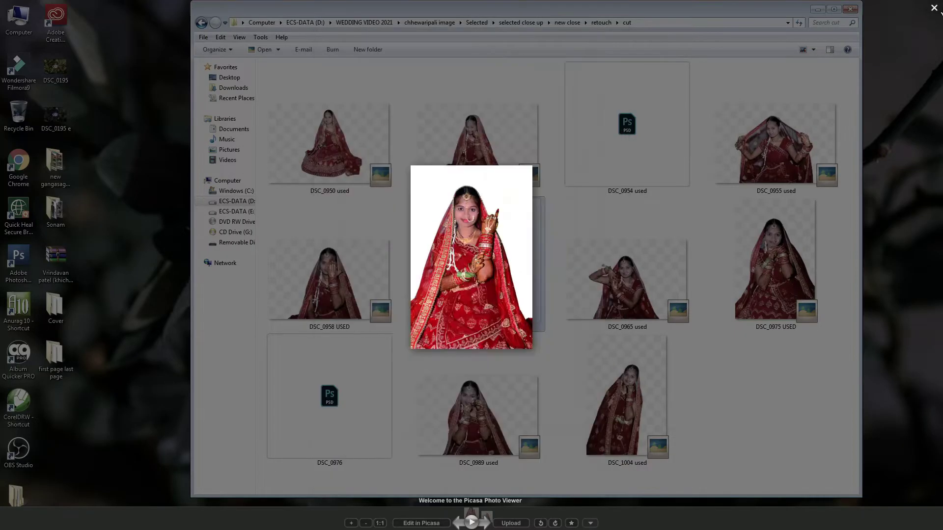
left_click(43, 520)
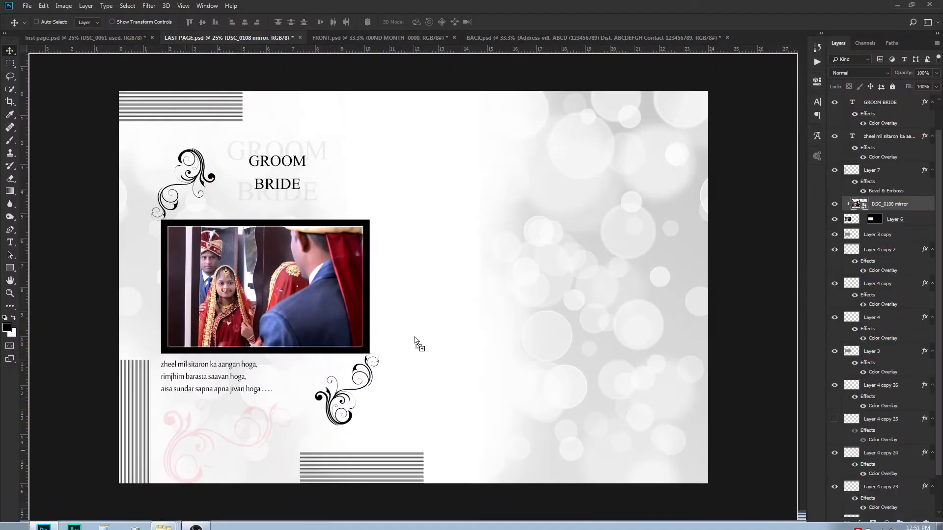
- Size and place the DSC_0960 bride photo on the right half of the last page
mouse_move(99, 498)
left_mouse_down()
mouse_move(460, 102)
mouse_move(412, 69)
left_mouse_up()
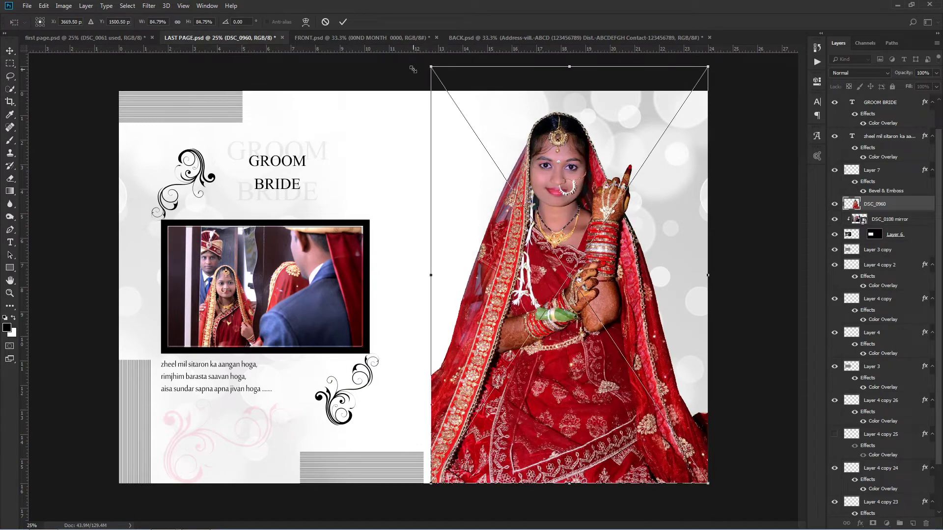
key("Return")
scroll(467, 324, "up", 3)
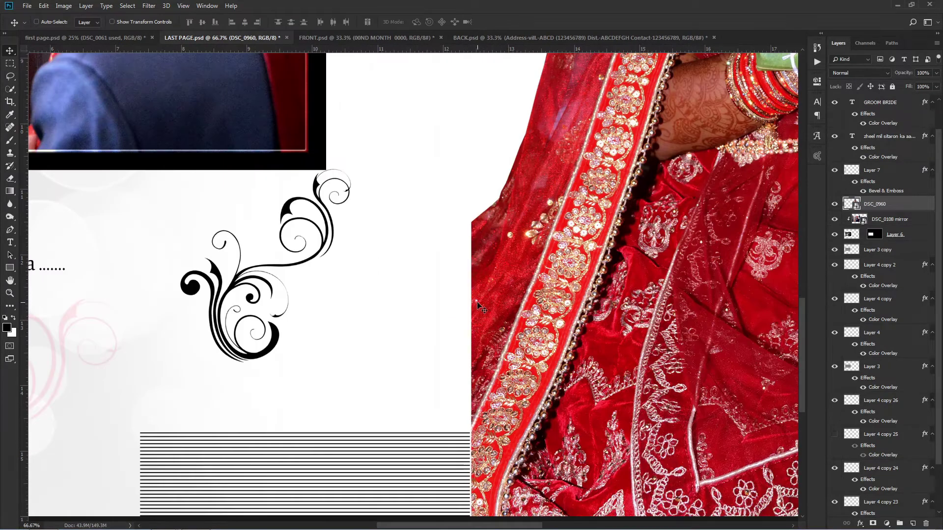
right_click(476, 248)
key("Escape")
- Add a layer mask to DSC_0960 and paint black near its edge to soften it
left_click(872, 522)
key("x")
key("b")
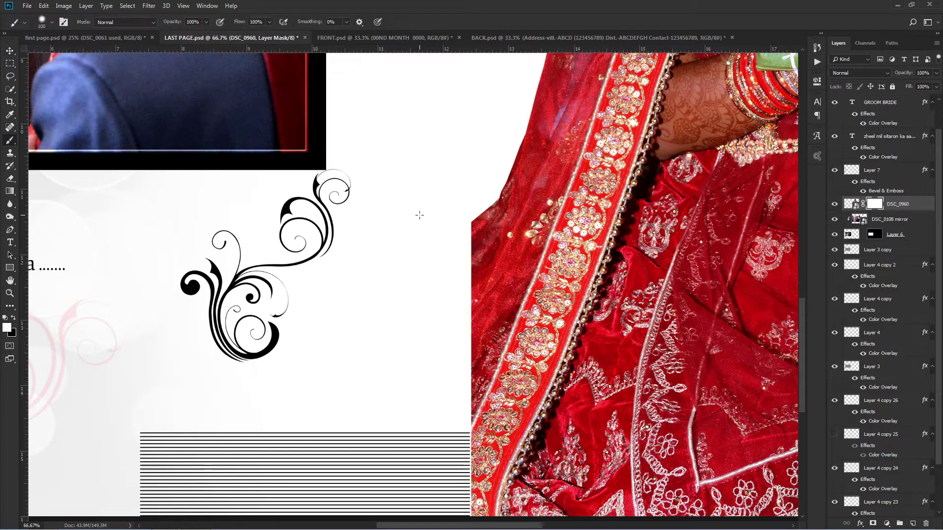
key("x")
left_click(476, 201)
key("ctrl+minus")
key("ctrl+minus")
key("ctrl+minus")
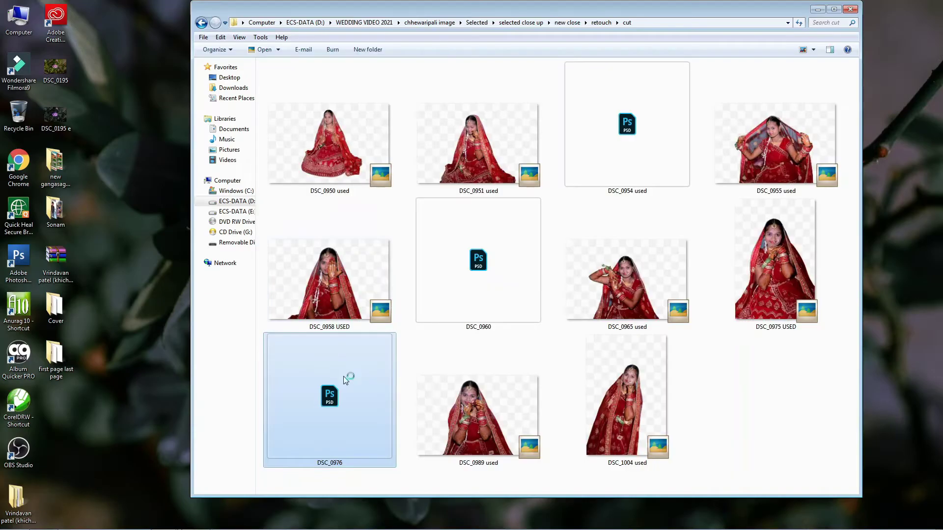
- Place DSC_0976, tilted about 12°, moved up and right, and slightly shrunk
double_click(343, 376)
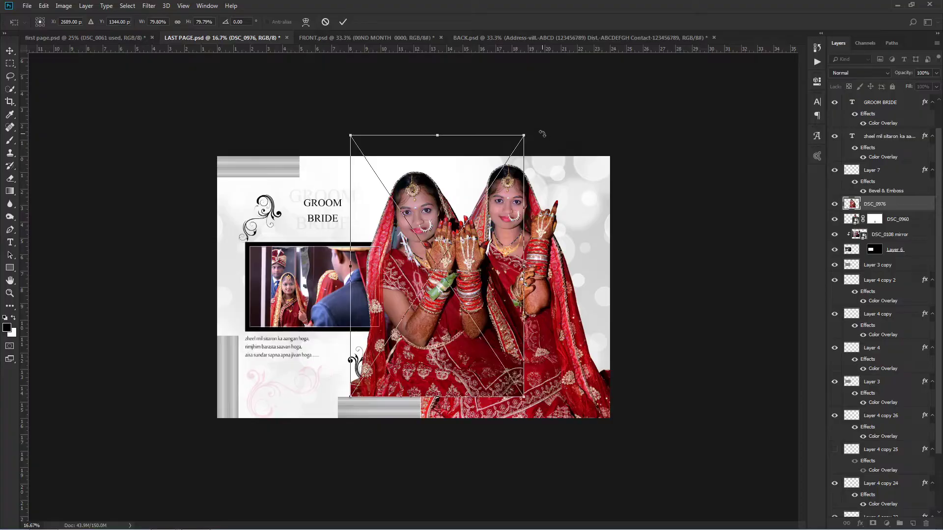
left_click_drag(542, 133, 515, 106)
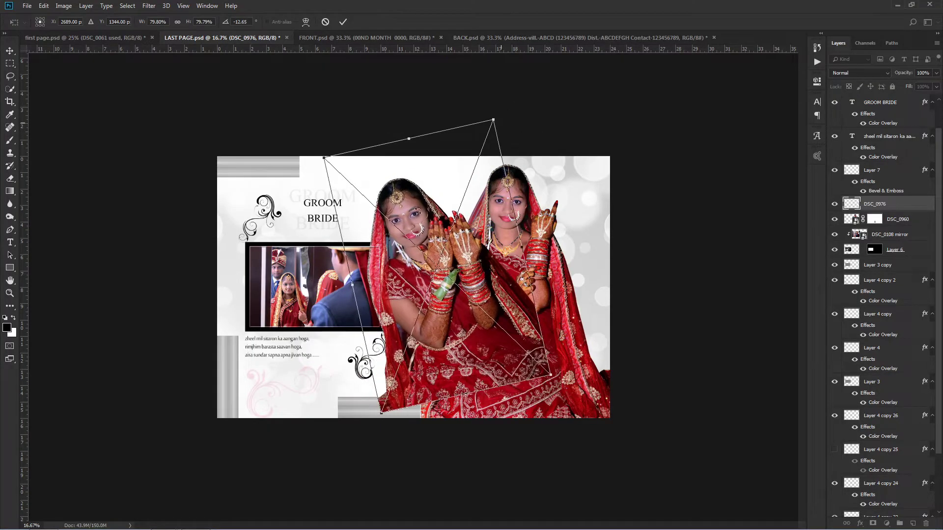
left_click_drag(418, 211, 421, 192)
left_click_drag(384, 395, 390, 366)
key("Return")
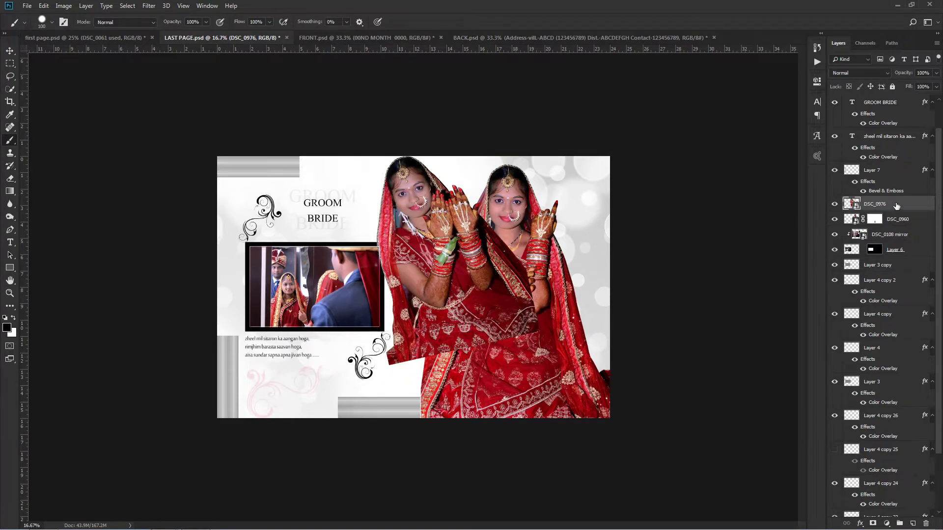
- Move the DSC_0976 layer down to sit just above Background
scroll(879, 221, "down", 3)
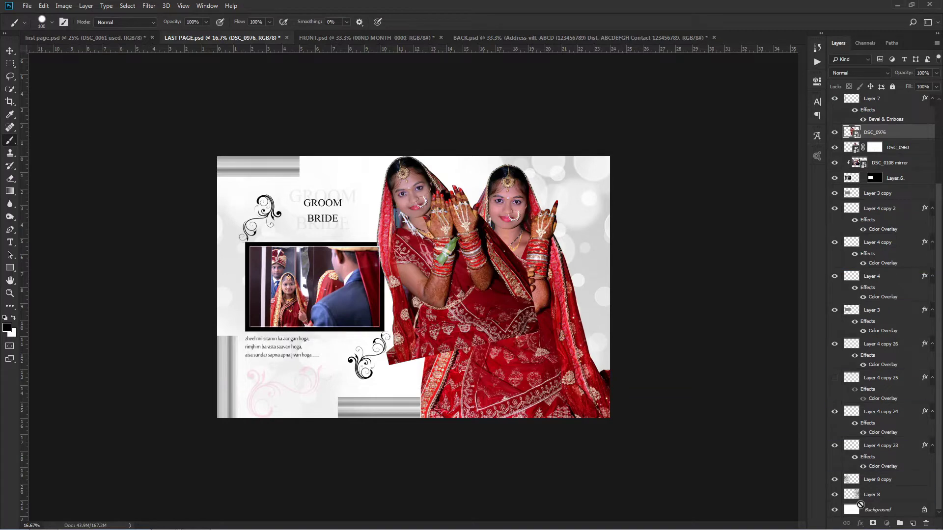
left_click_drag(861, 505, 861, 502)
scroll(459, 230, "up", 2)
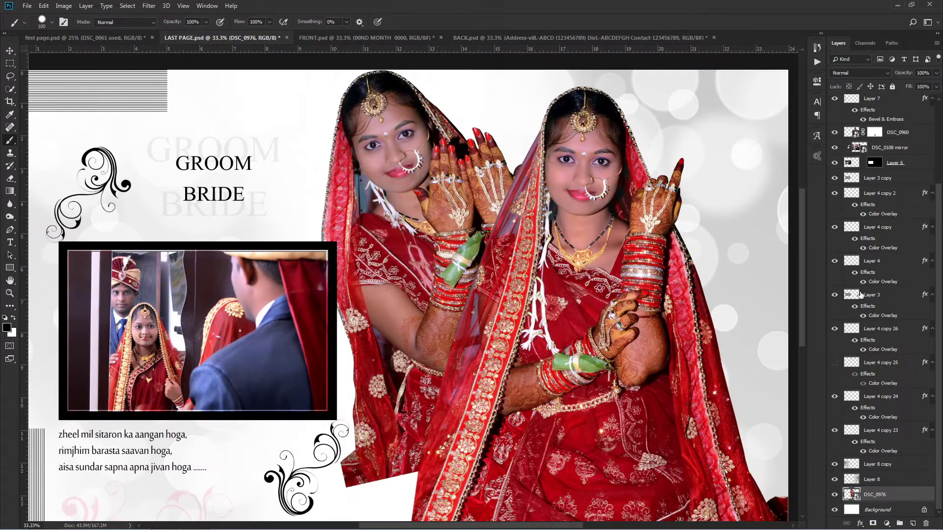
- Try nudging the tilted bride, undo it, and set DSC_0976 to Luminosity blend mode
right_click(456, 180)
key("Escape")
key("v")
left_click_drag(442, 189, 441, 193)
key("ctrl+z")
key("ctrl+z")
key("ctrl+z")
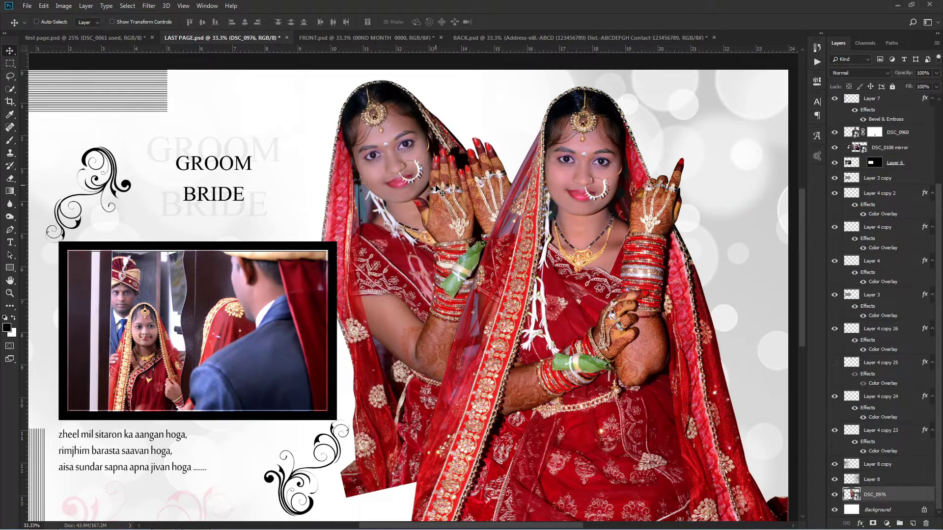
left_click(859, 72)
left_click(841, 311)
- Mask DSC_0976 and fade its lower edge with a large soft black brush
scroll(543, 319, "down", 1)
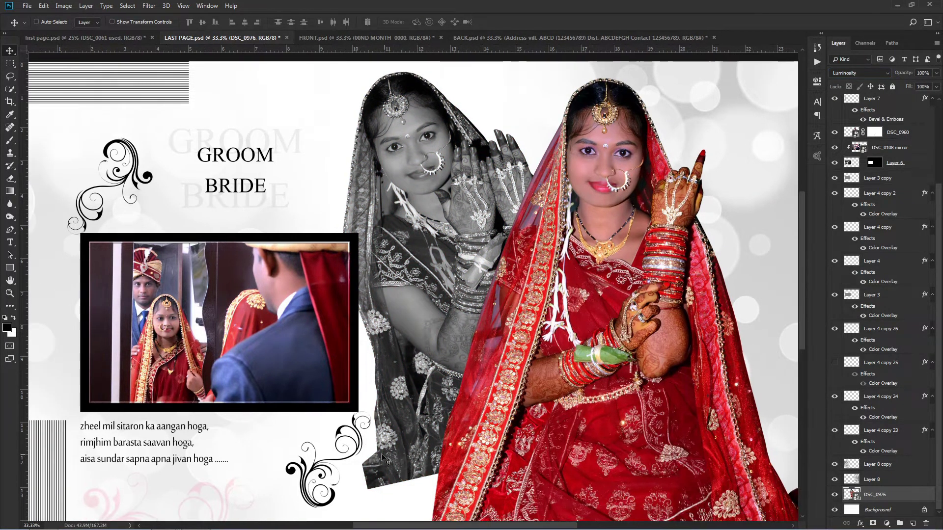
key("ctrl+minus")
left_click(873, 524)
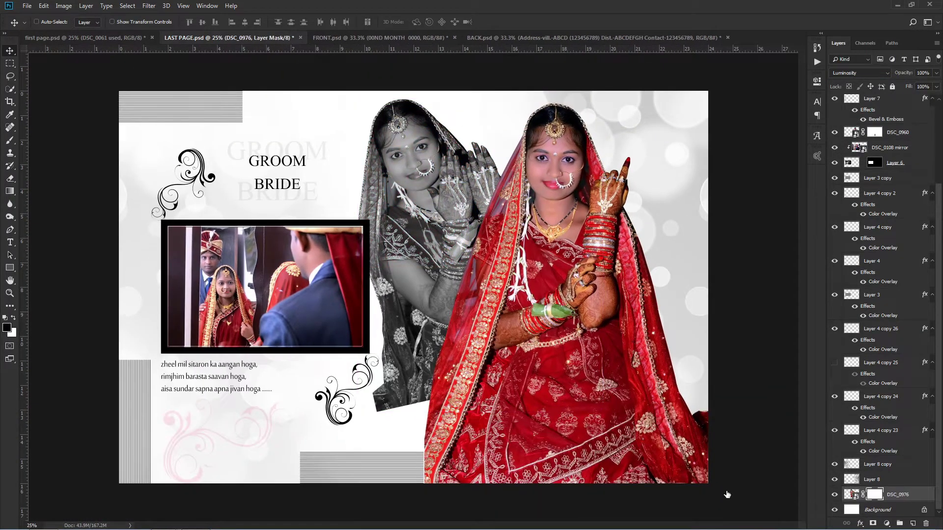
key("b")
left_click(334, 376)
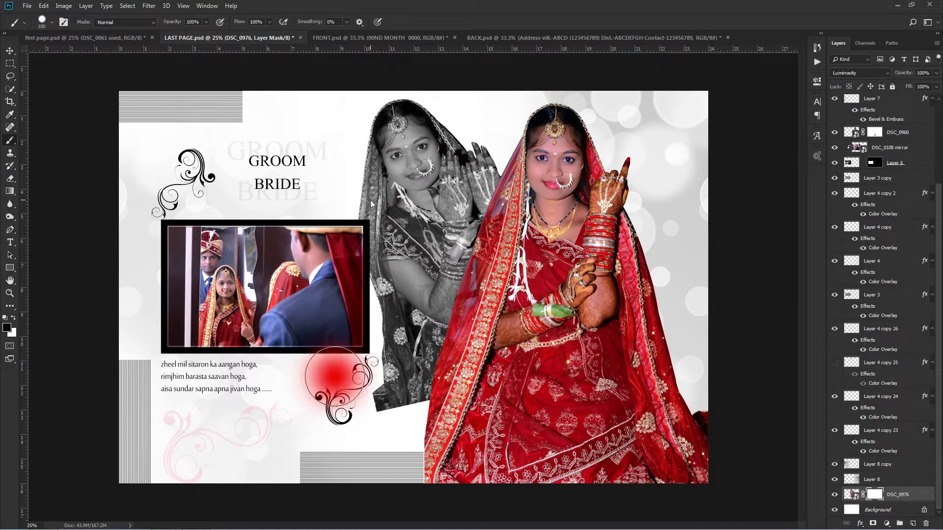
mouse_move(388, 417)
left_mouse_down()
mouse_move(316, 379)
mouse_move(401, 453)
mouse_move(337, 390)
mouse_move(322, 358)
left_mouse_up()
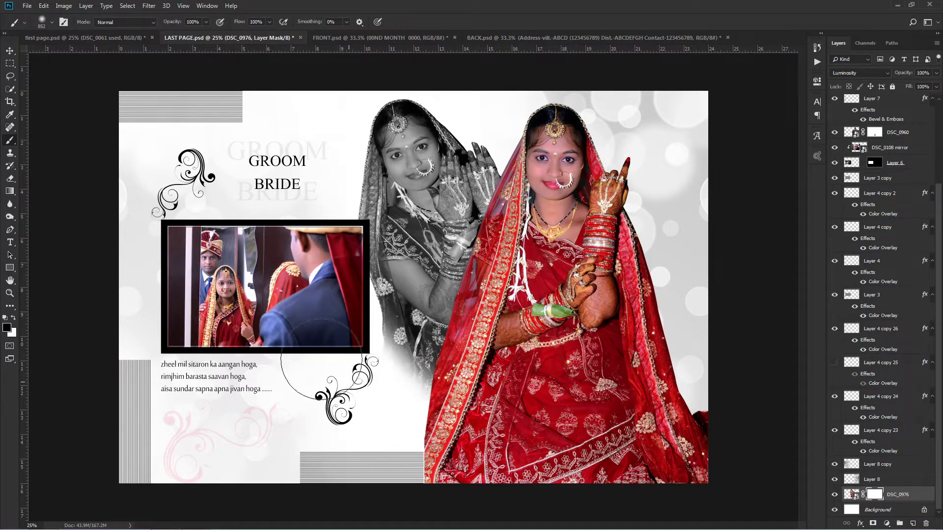
- Lower DSC_0976 opacity to 28%, refine the mask around the hands, and switch to FRONT.psd
left_click(936, 73)
left_click_drag(936, 84, 903, 84)
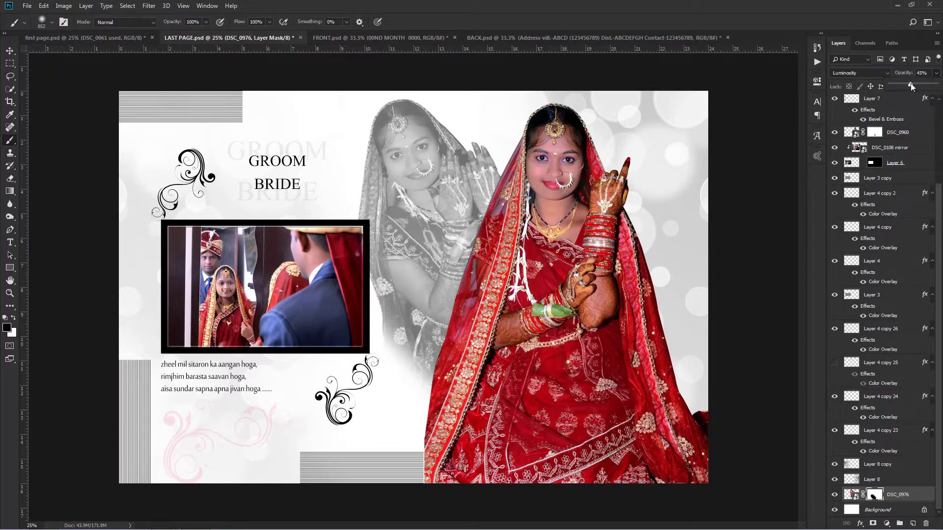
left_click(364, 123)
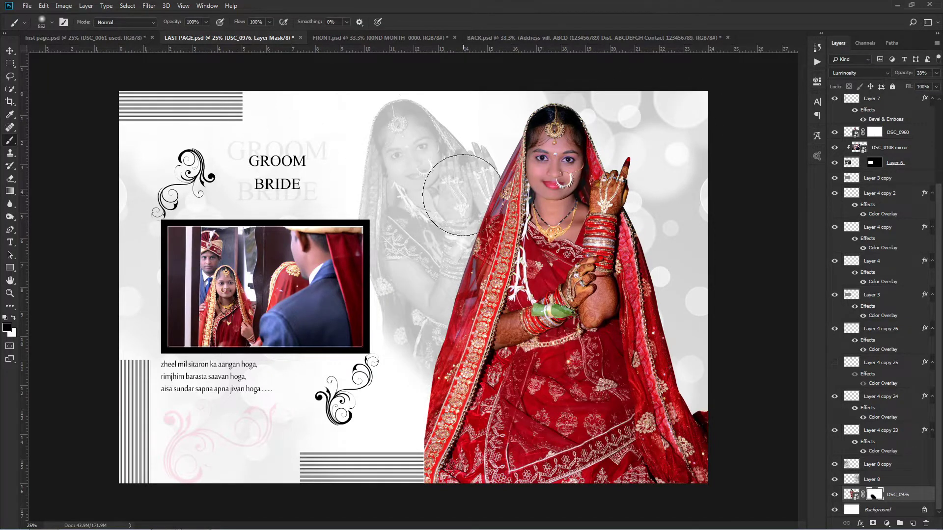
left_click_drag(482, 199, 464, 197)
key("v")
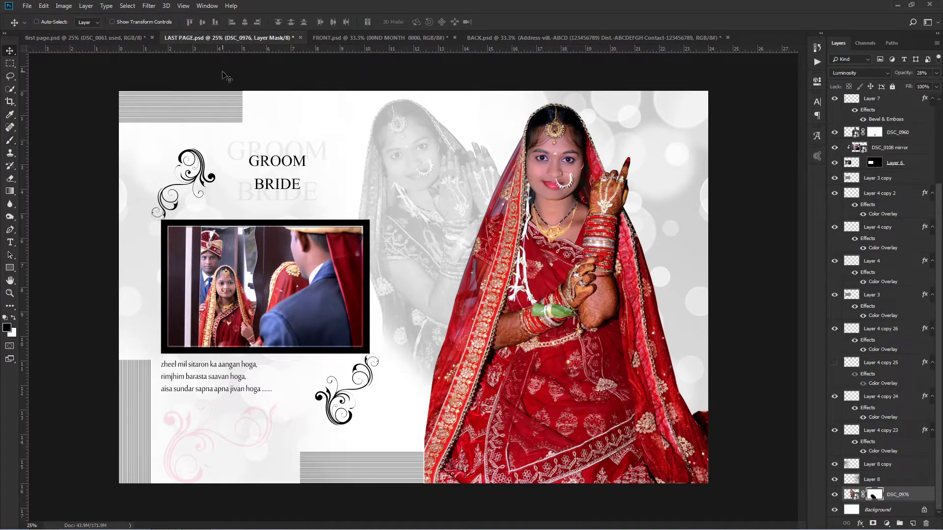
key("ctrl+Tab")
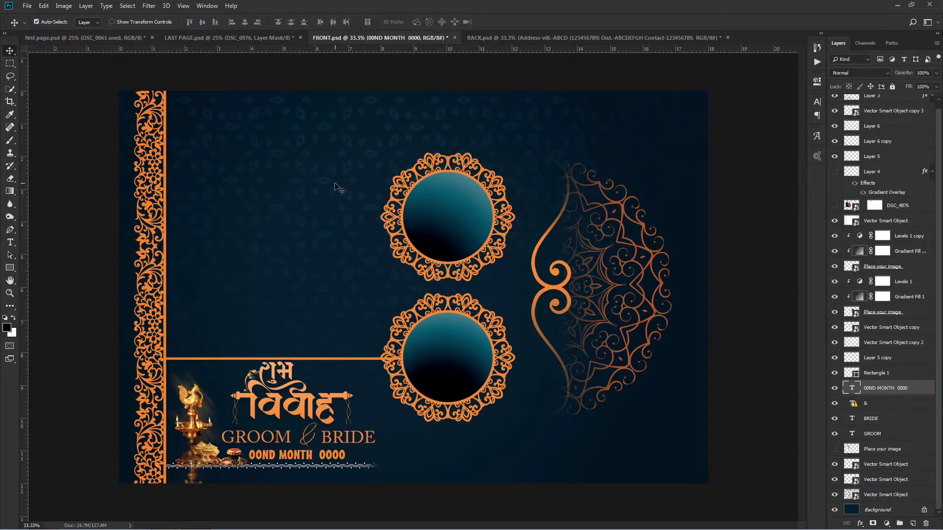
- In Explorer, go up to 'selected close up' and open the close up photos folder
scroll(336, 188, "up", 1)
scroll(344, 184, "down", 1)
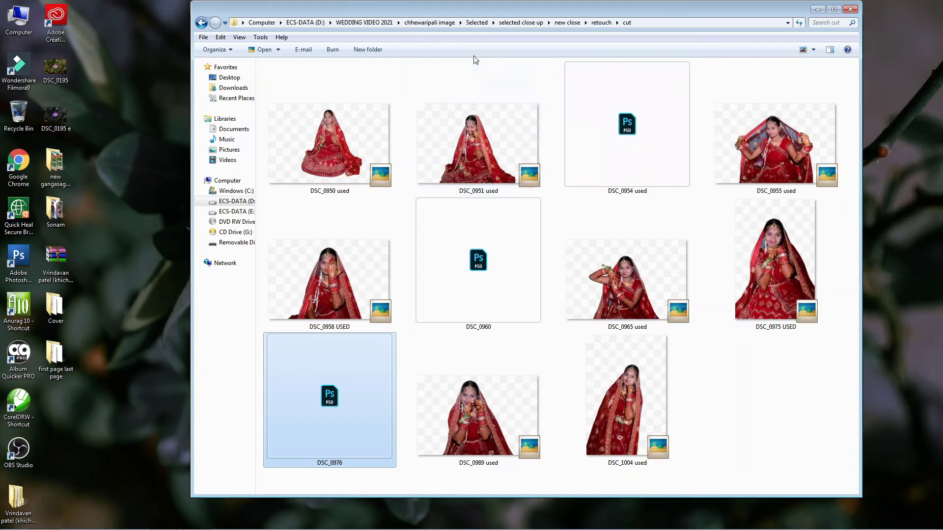
left_click(523, 22)
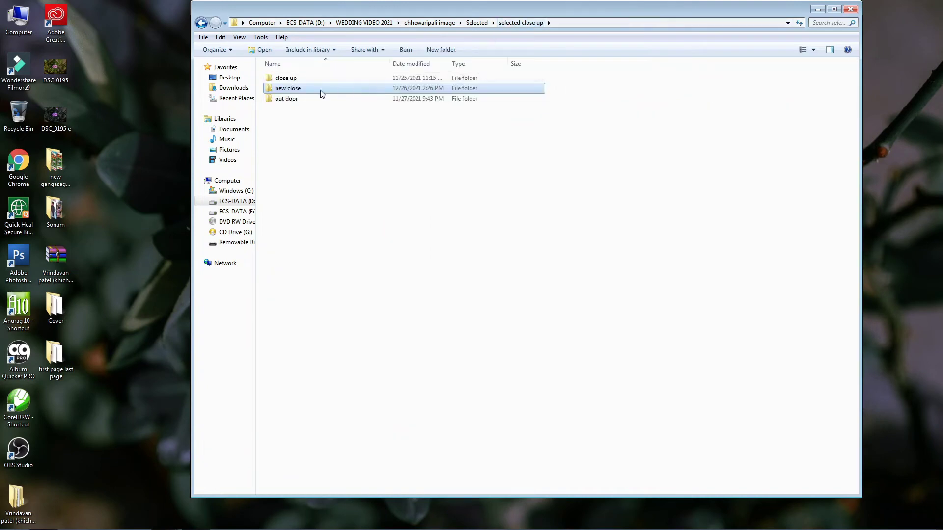
double_click(303, 79)
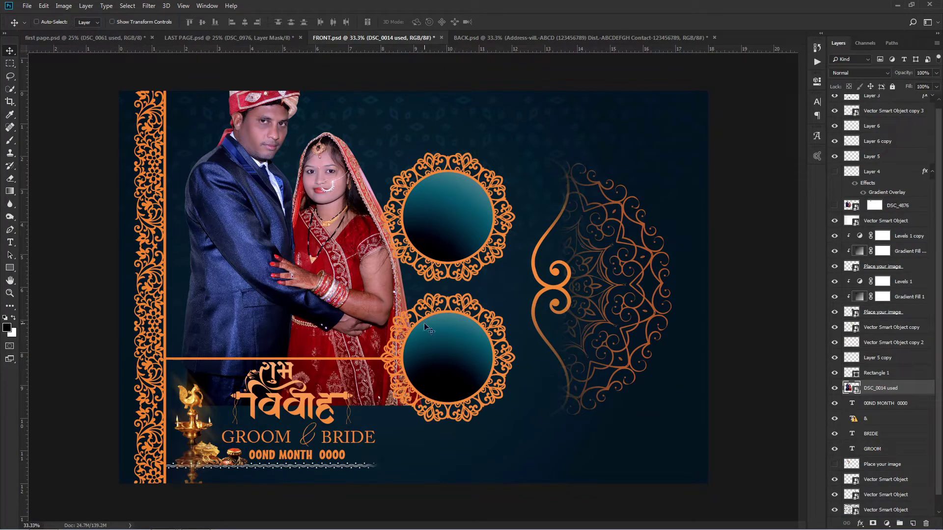
- Drop groom portrait DSC_0059 USED above Levels 1 and confine it to the upper circle
right_click(445, 216)
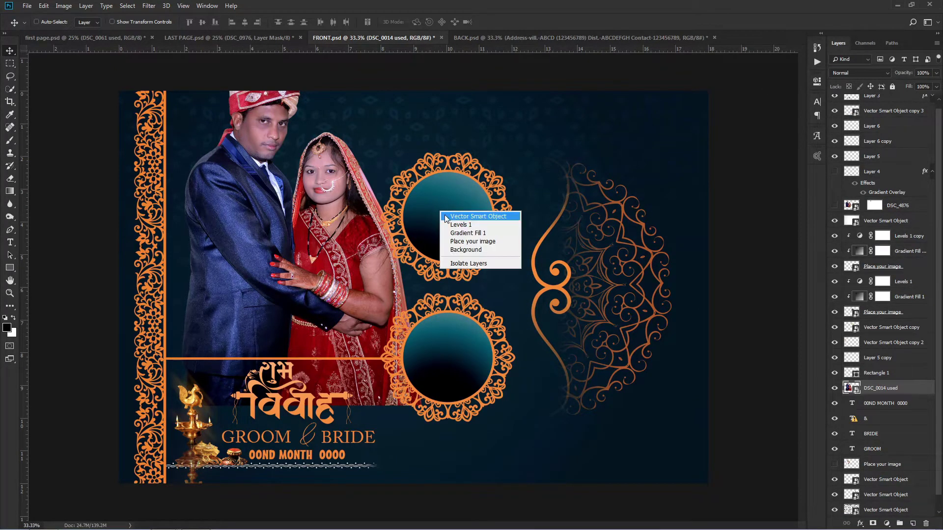
left_click(460, 225)
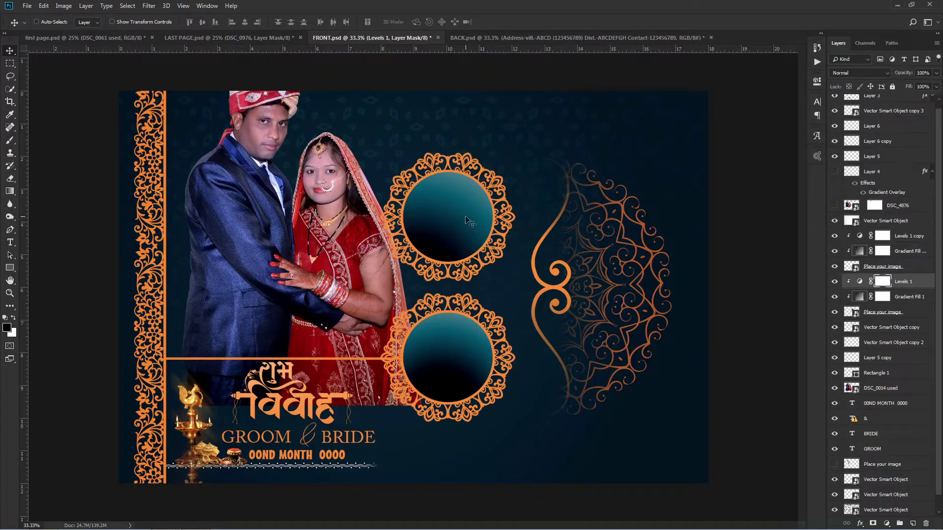
left_click(898, 6)
left_click_drag(625, 197, 445, 235)
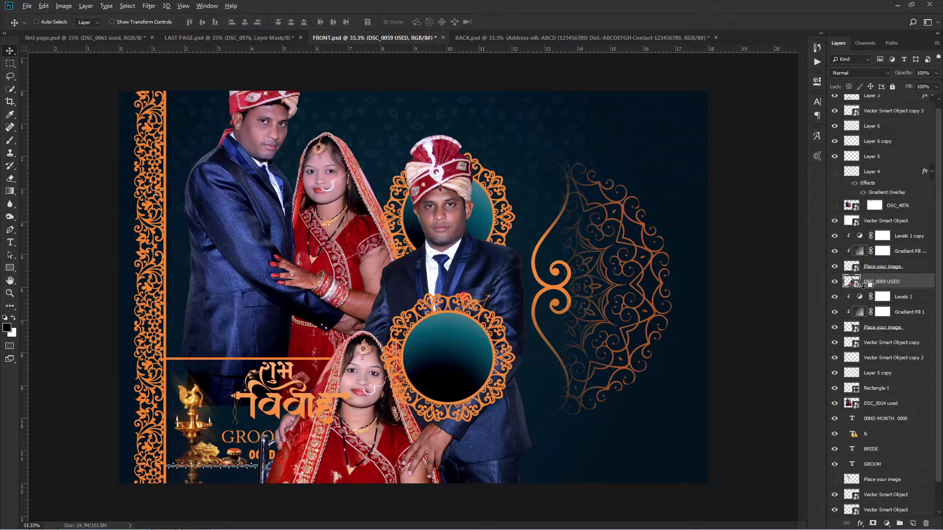
left_click(863, 285, "alt")
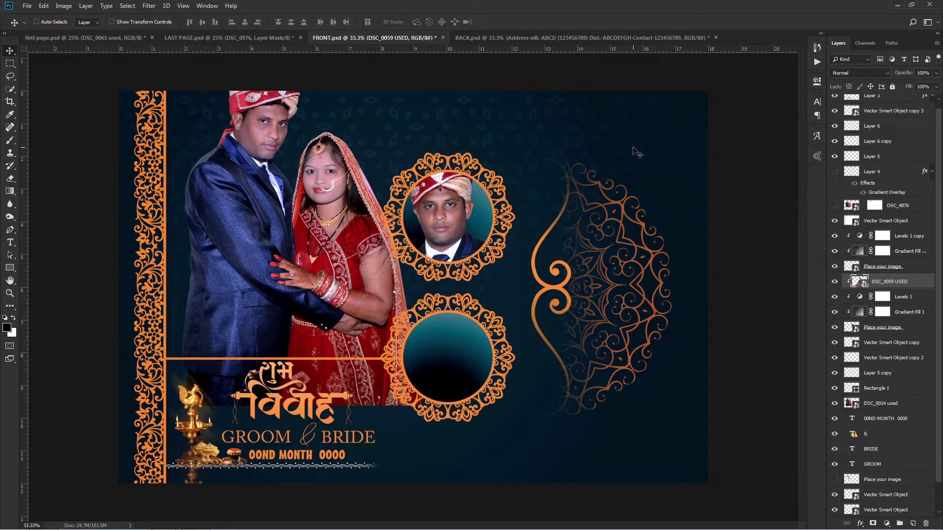
- Drop bride portrait DSC_0028 USED onto the lower circle above the Levels 1 copy layer
right_click(444, 359)
left_click(450, 372)
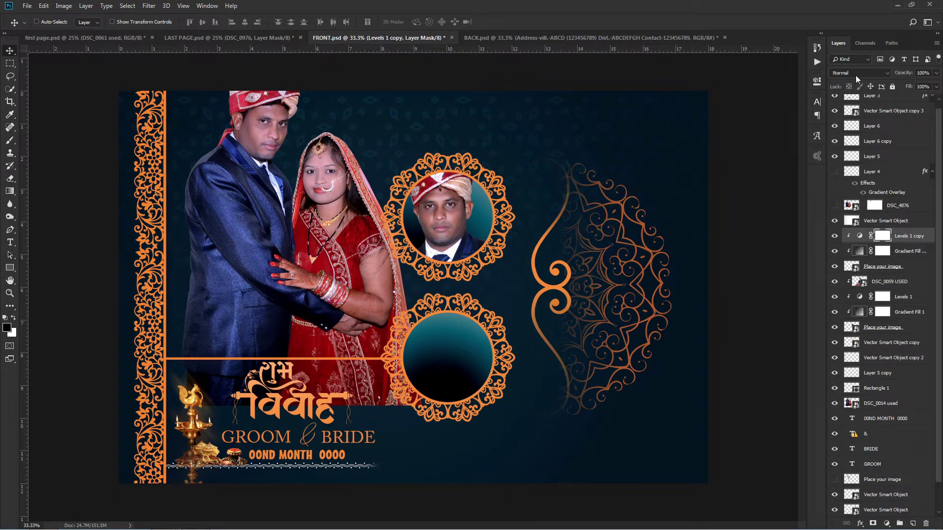
left_click(897, 6)
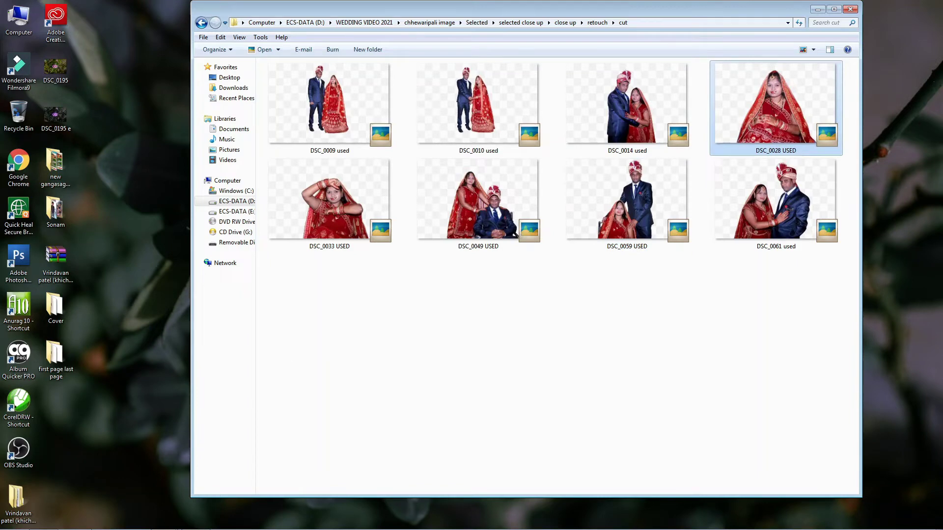
left_click_drag(775, 103, 401, 308)
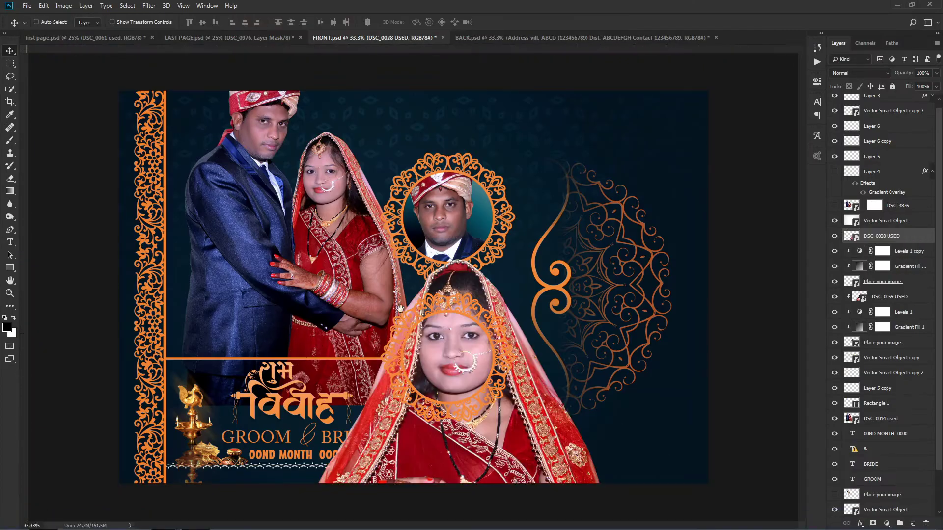
key("ctrl+r")
- Select the couple photo layer and enter and leave Free Transform without changes
right_click(237, 232)
left_click(270, 236)
right_click(237, 232)
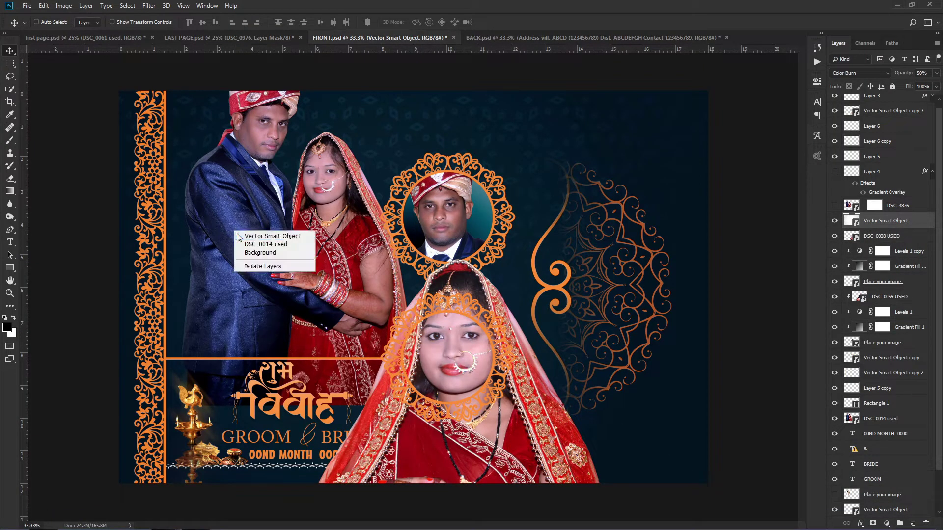
left_click(270, 244)
key("ctrl+t")
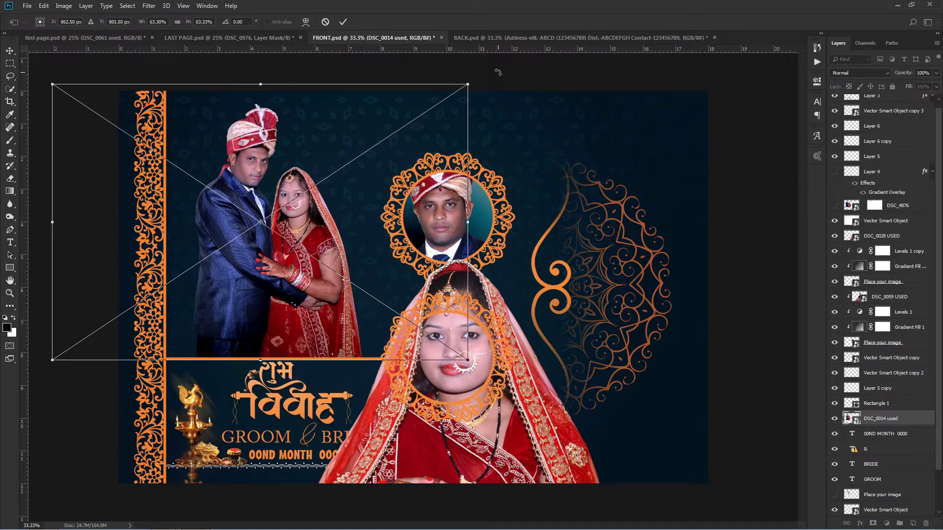
key("Return")
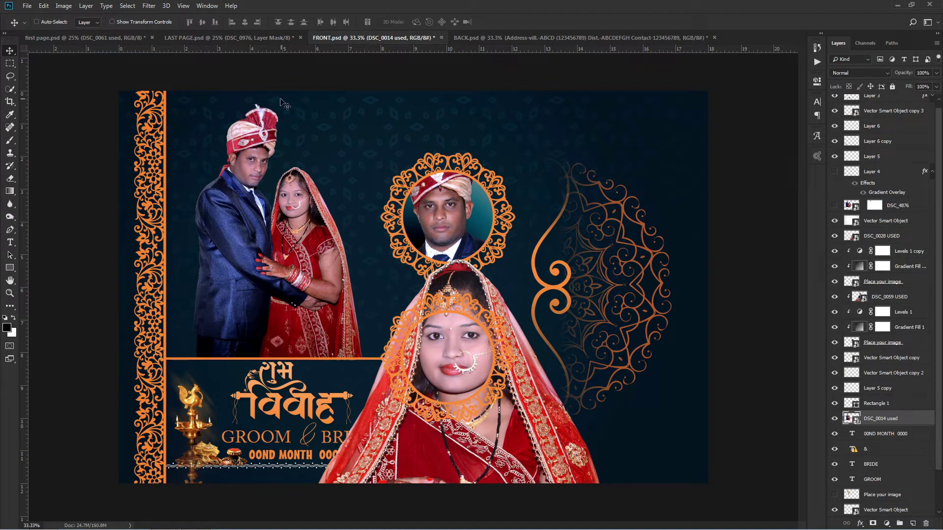
- Shrink the groom photo DSC_0059 USED to fit the upper circle frame
right_click(445, 211)
left_click(454, 219)
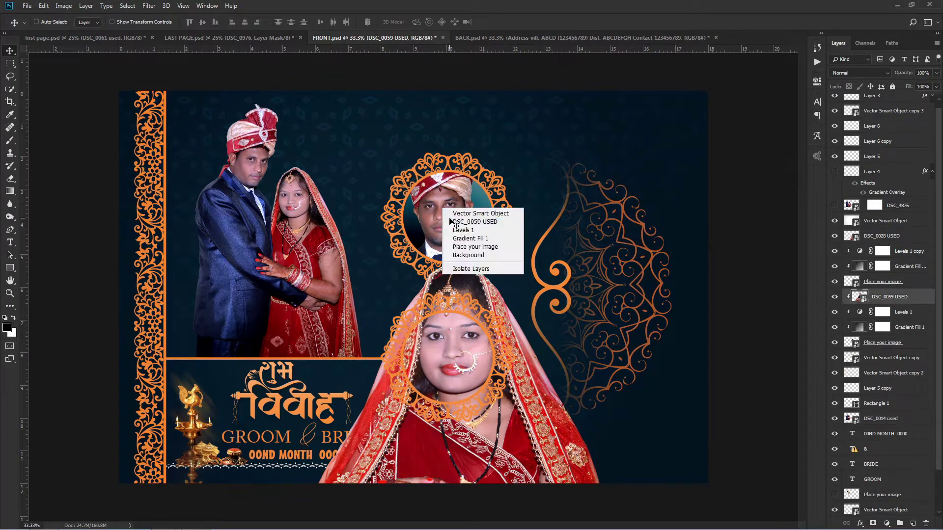
key("ctrl+t")
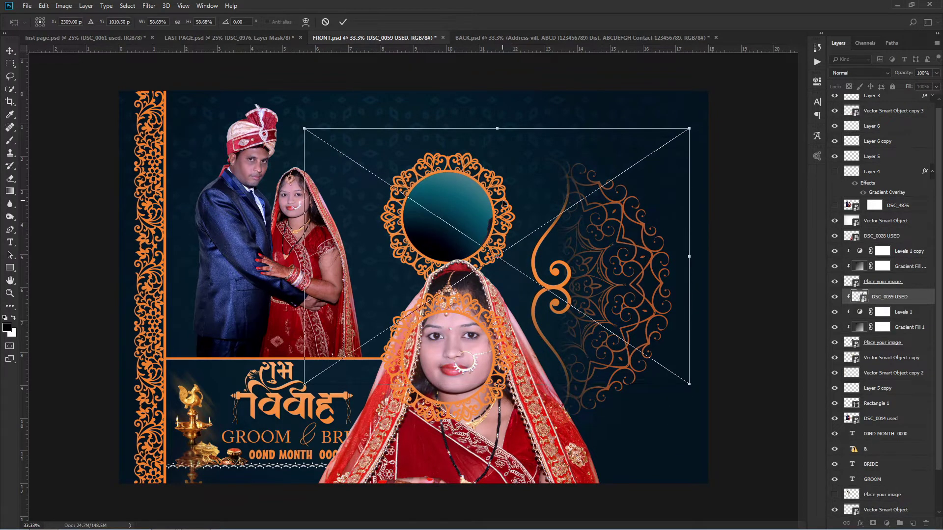
left_click_drag(690, 415, 624, 384)
key("Return")
- Transform the bride photo DSC_0028 USED and clip it into the lower circle frame
right_click(449, 344)
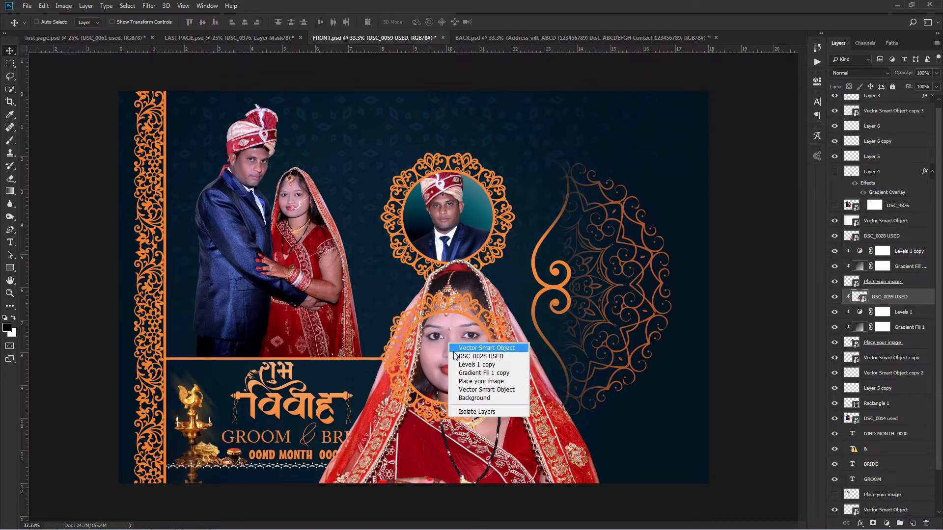
left_click(456, 358)
key("ctrl+t")
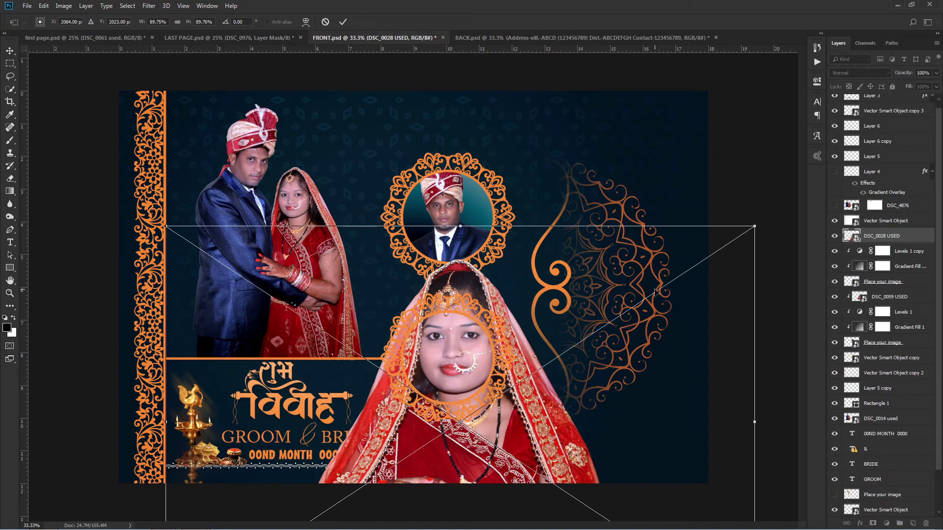
key("Return")
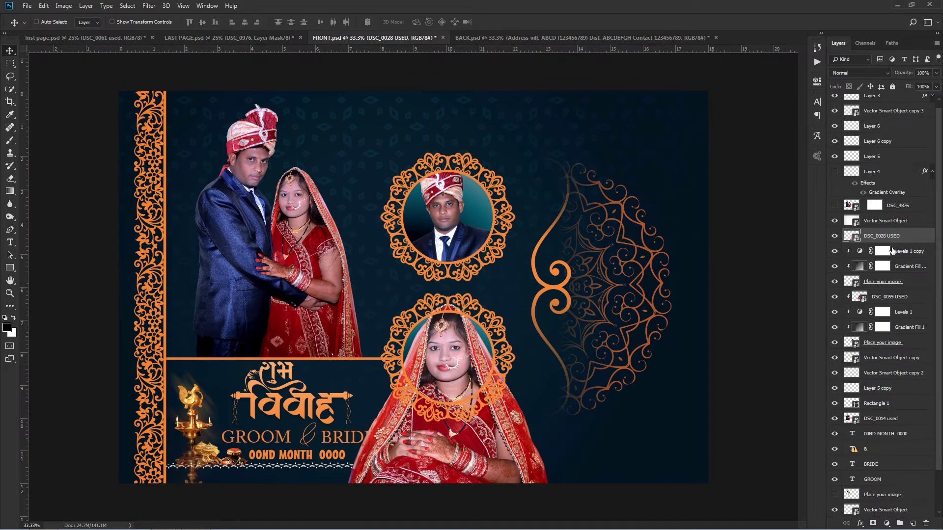
left_click(869, 240, "alt")
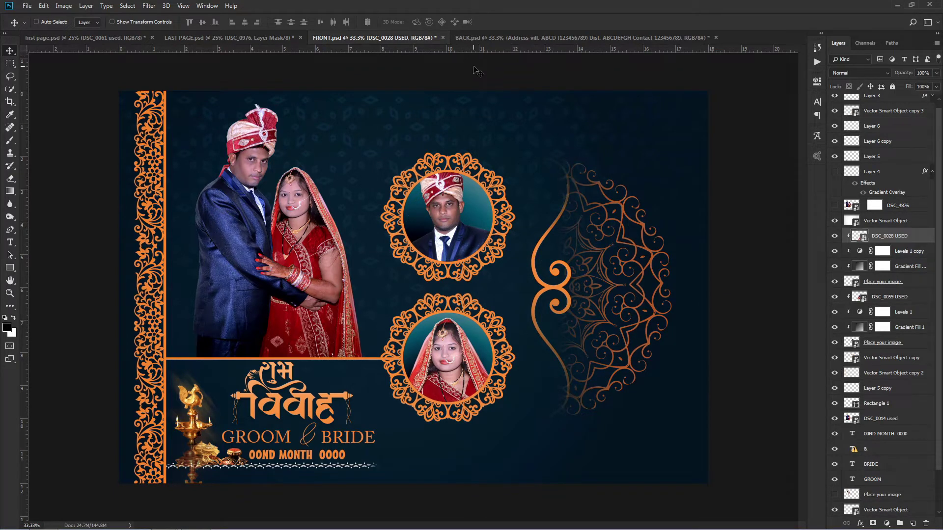
- Switch to BACK.psd, confirm the placed DSC_0061 photo, and inspect the Vector Smart Object and Layer 2 layers
left_click(541, 37)
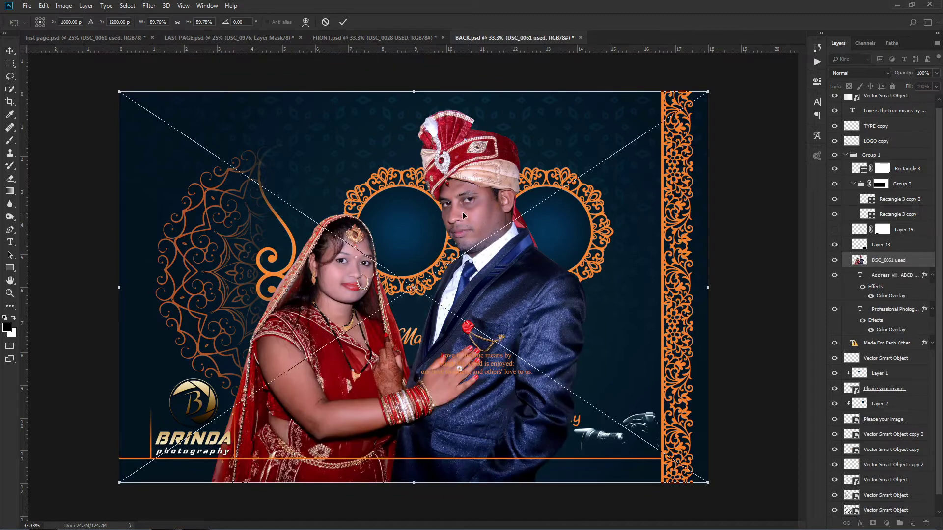
key("Return")
right_click(540, 225)
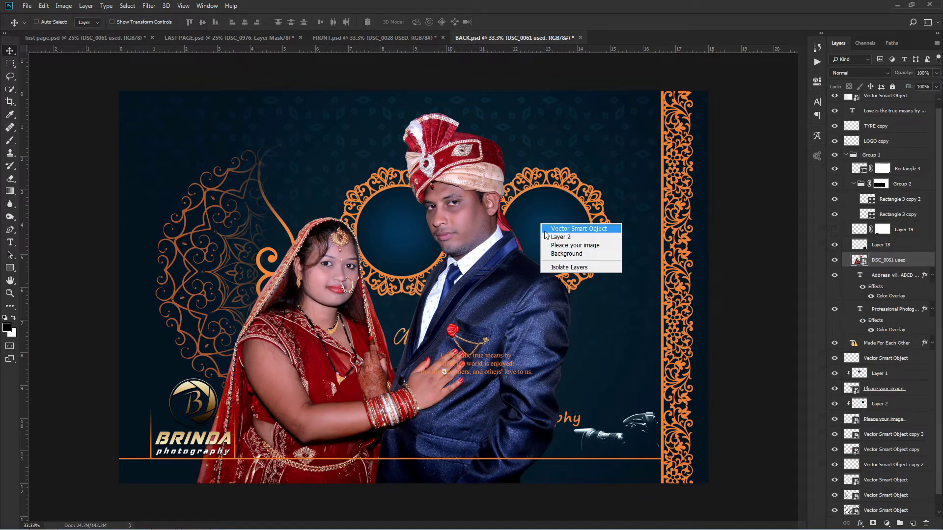
left_click(560, 229)
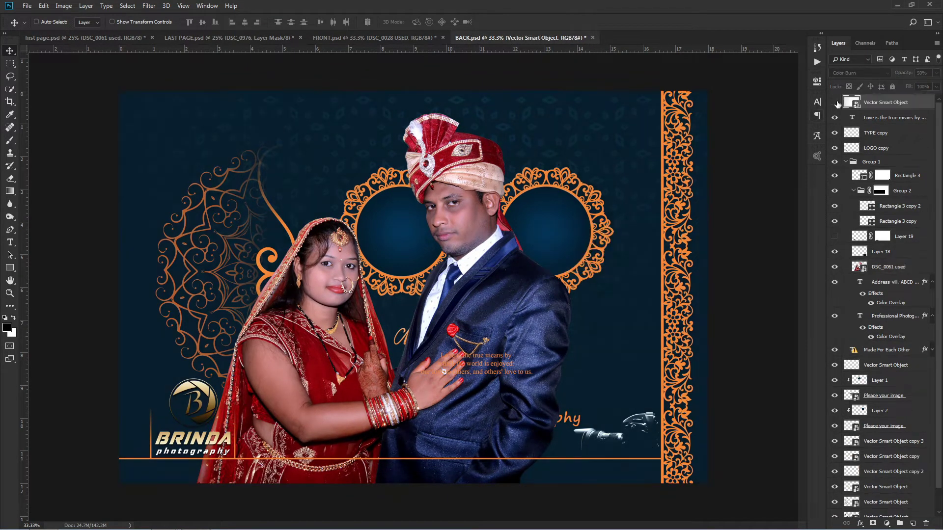
right_click(540, 230)
left_click(546, 238)
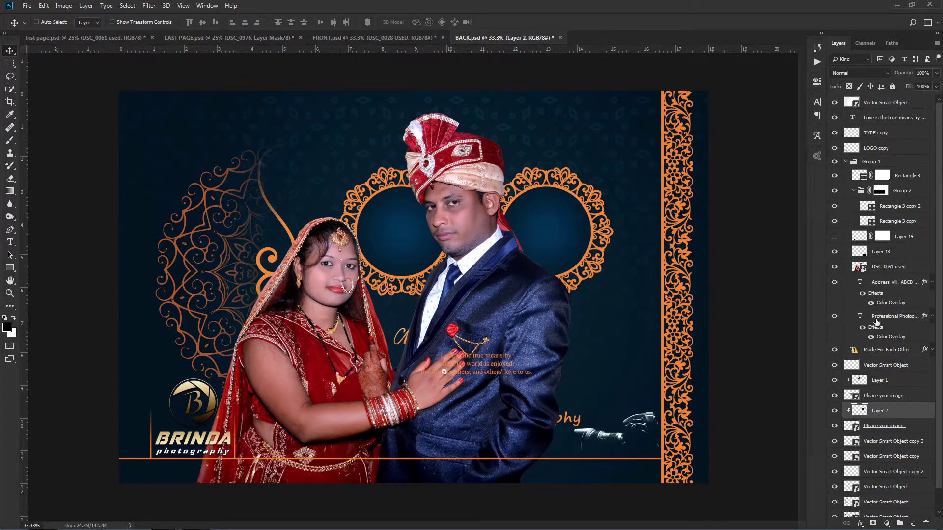
left_click(835, 414)
- Select the DSC_0061 used layer and move the couple photo to the right
right_click(469, 287)
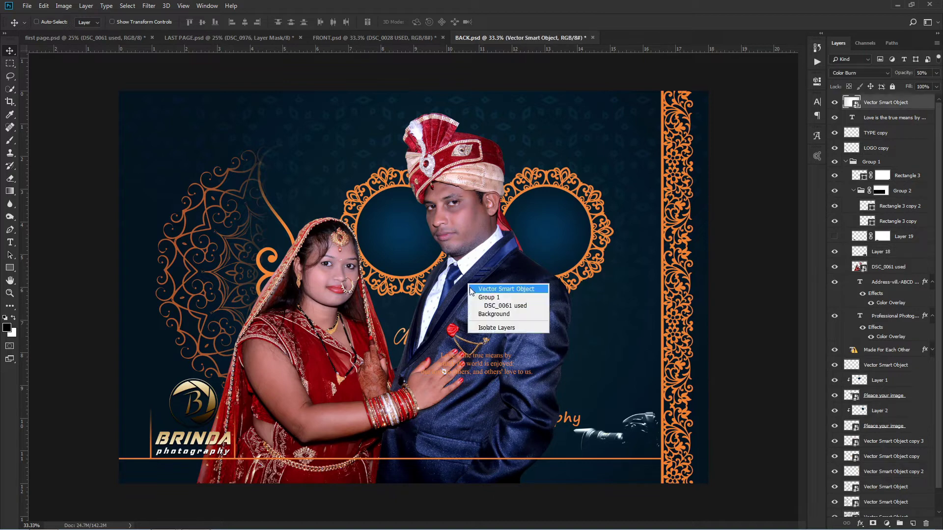
left_click(505, 305)
left_click_drag(482, 258, 545, 245)
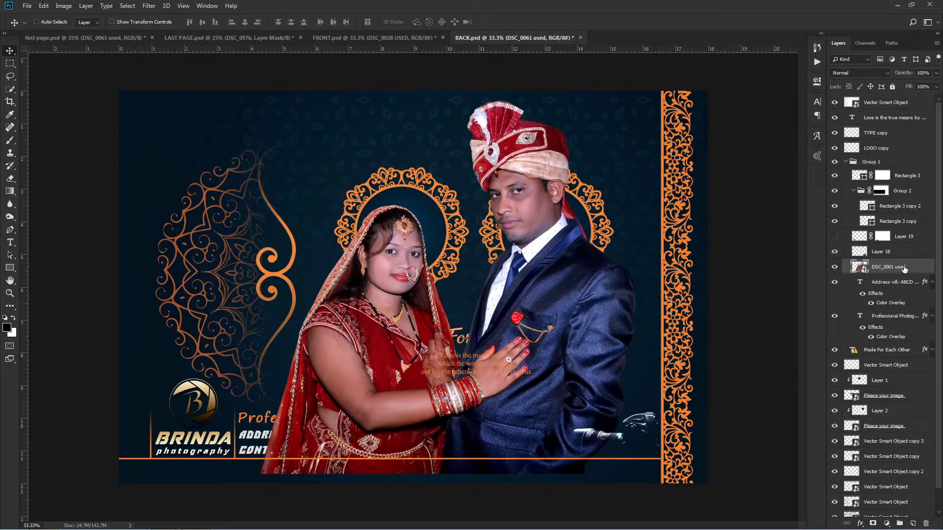
- Clip DSC_0061 used to 'Place your image' in the right circle, shrinking and nudging it into place
left_click_drag(903, 267, 895, 389)
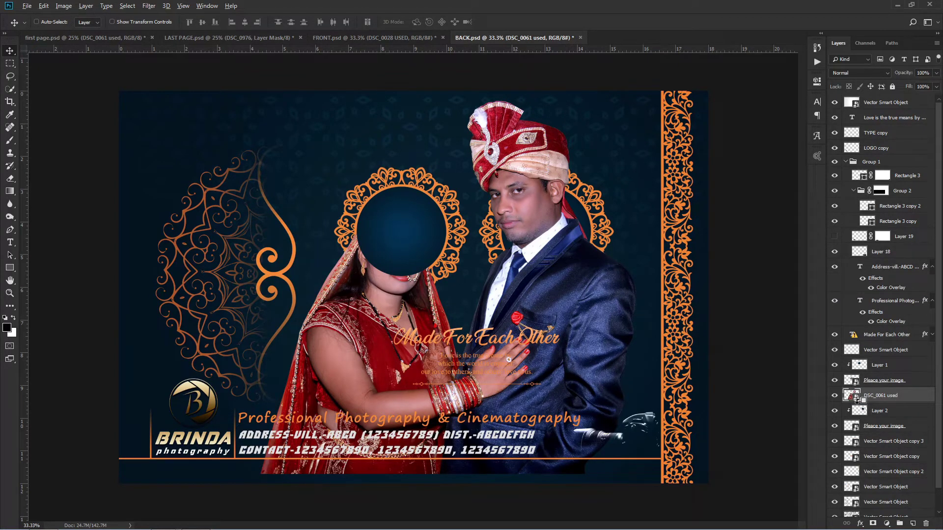
key("ctrl+alt+g")
key("ctrl+t")
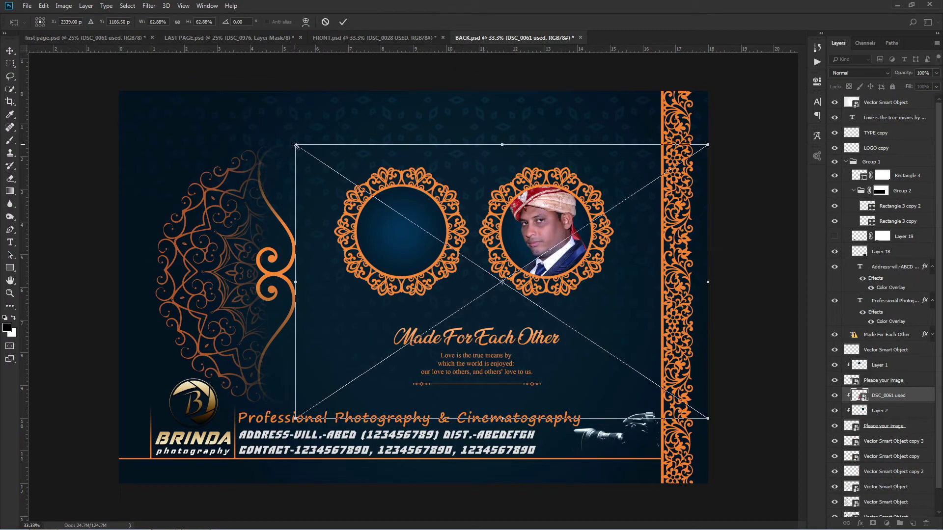
left_click_drag(296, 146, 333, 170)
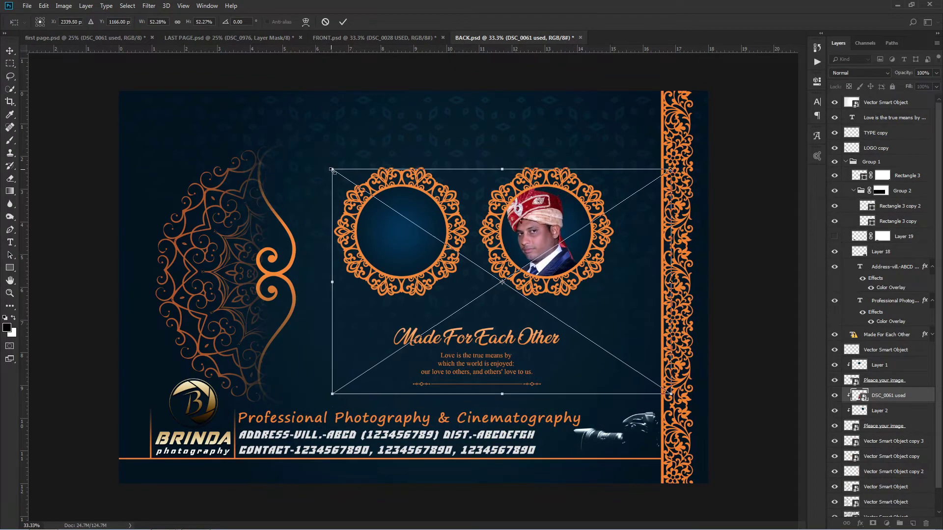
left_click_drag(395, 238, 402, 241)
key("Return")
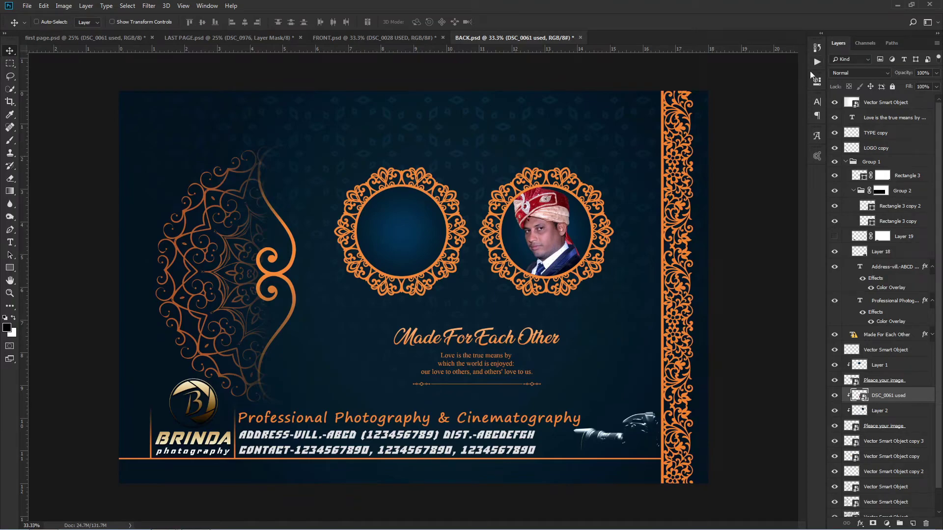
left_click(897, 9)
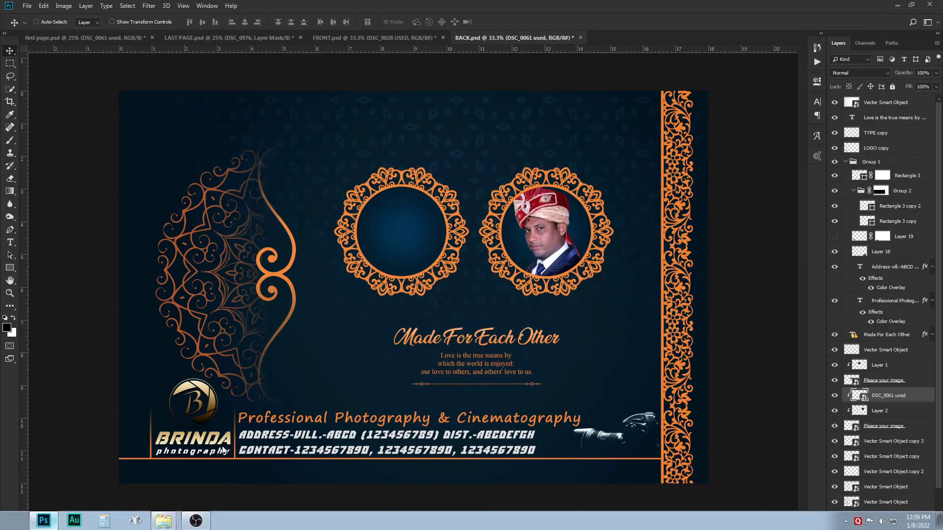
- Place bride photo DSC_0976, move its layer above Layer 1, and clip it to the left circle
left_click_drag(326, 410, 380, 265)
key("Return")
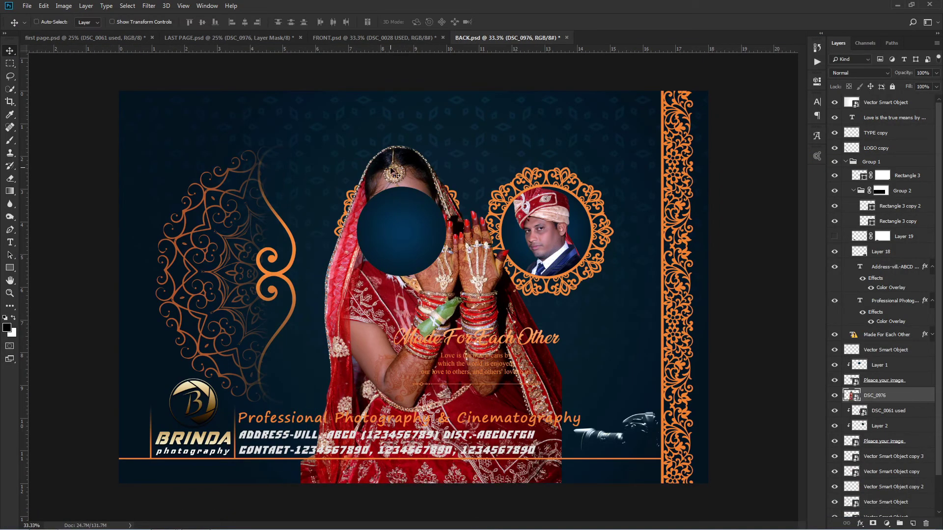
right_click(393, 171)
left_click(398, 174)
left_click_drag(880, 396, 881, 372)
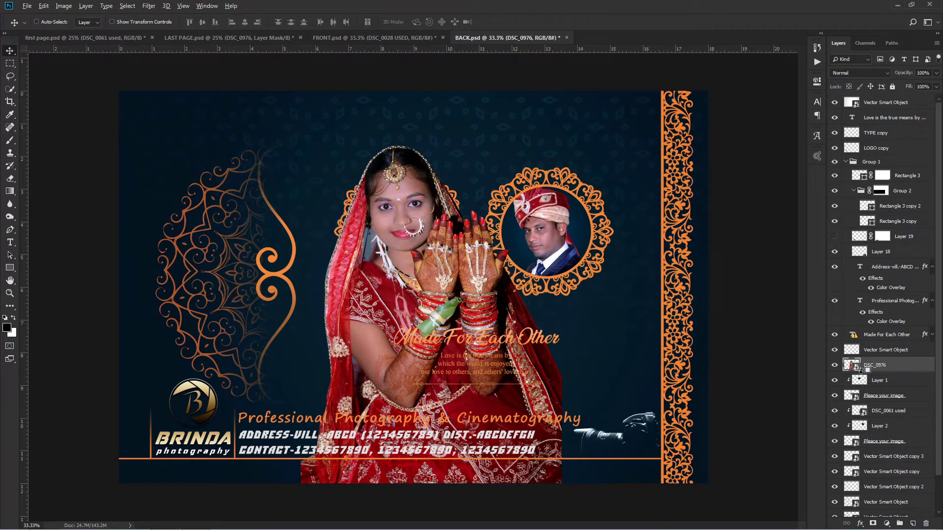
left_click(860, 371, "alt")
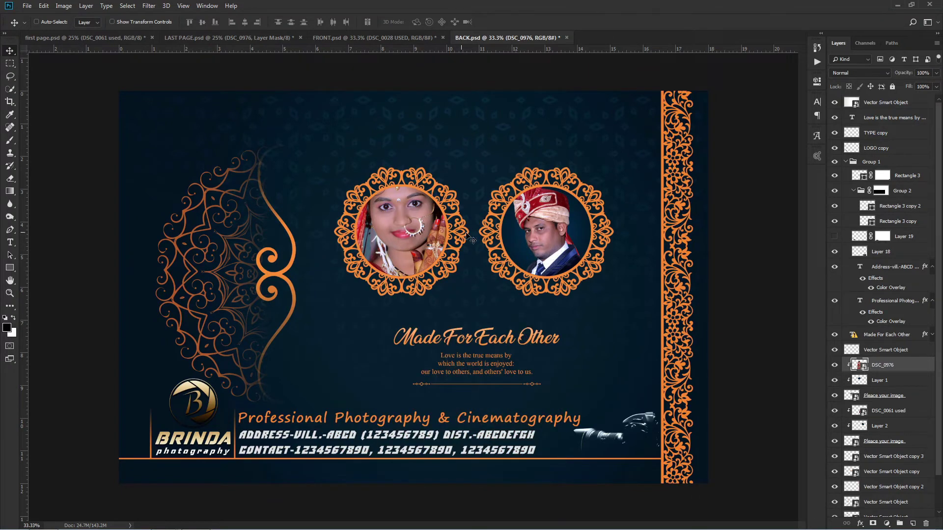
- Shrink the bride photo to fit the left circle frame, then zoom in to inspect both portraits
key("ctrl+t")
left_click_drag(563, 90, 502, 139)
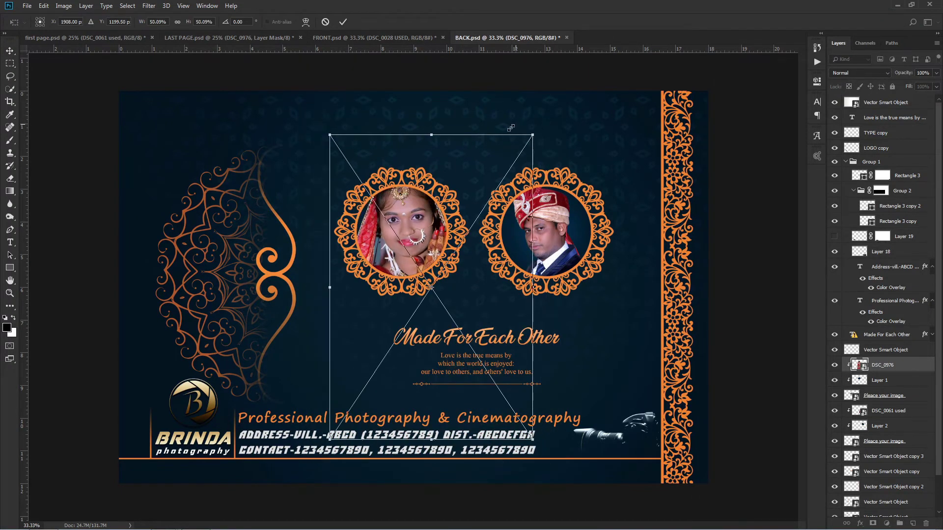
key("Return")
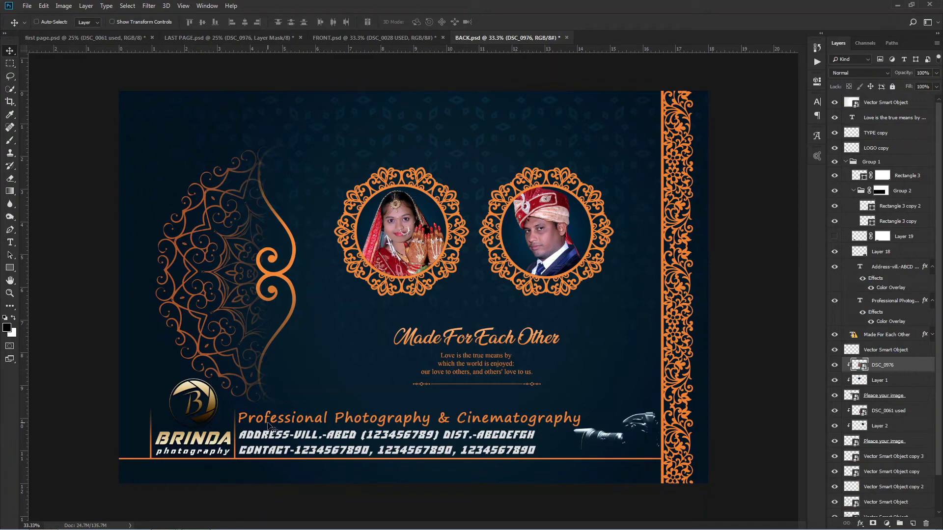
key("ctrl+plus")
left_click_drag(175, 447, 275, 363)
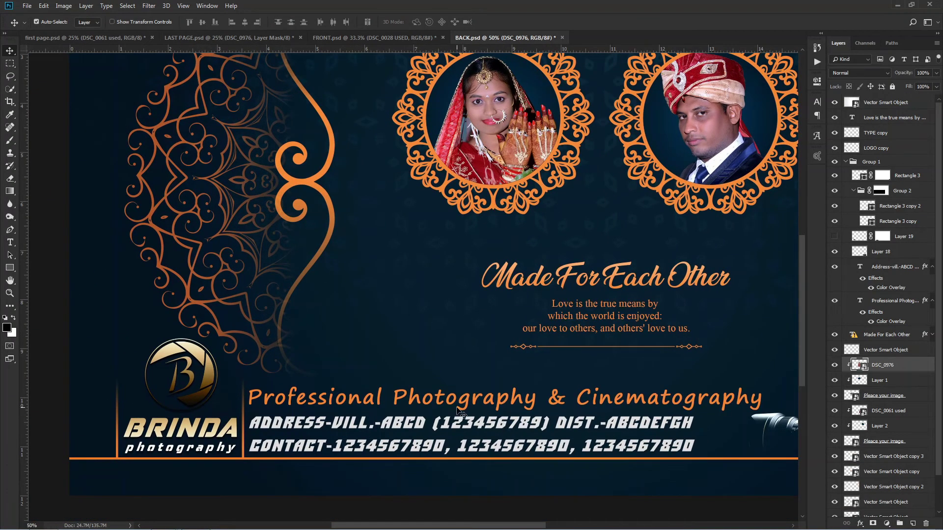
key("ctrl+minus")
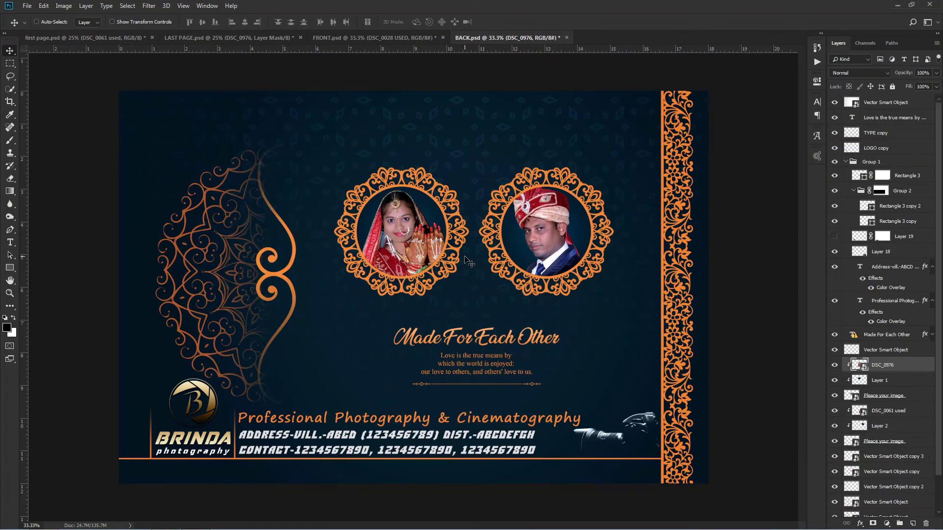